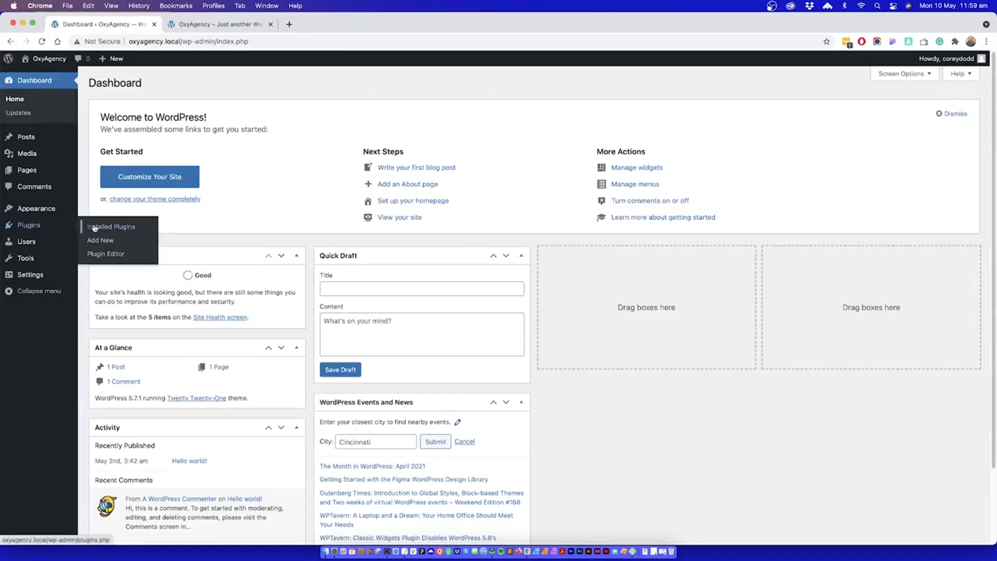
Step: Delete the Akismet Anti-Spam and Hello Dolly plugins in bulk from the installed plugins
left_click(99, 227)
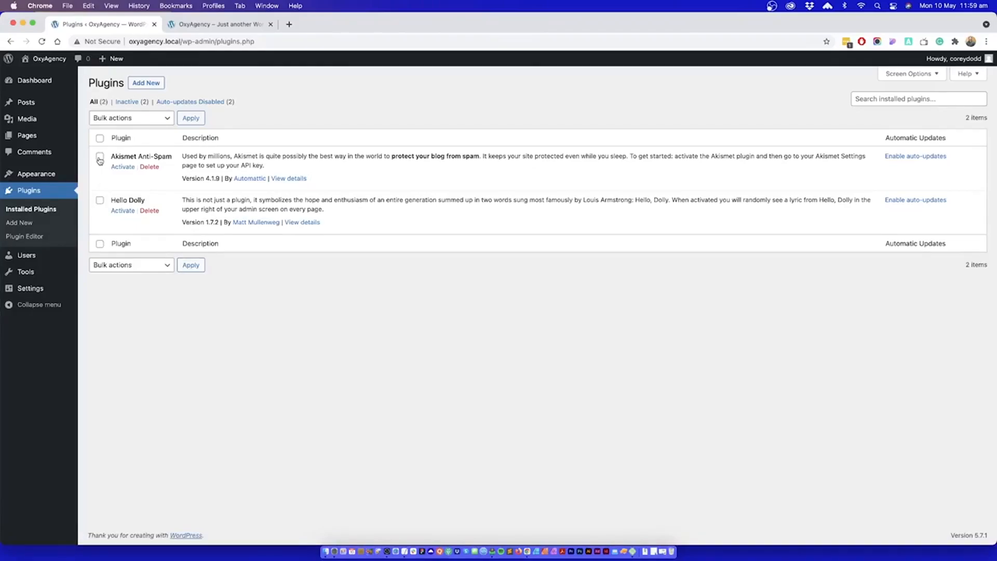
left_click(100, 201)
left_click(124, 118)
left_click(114, 163)
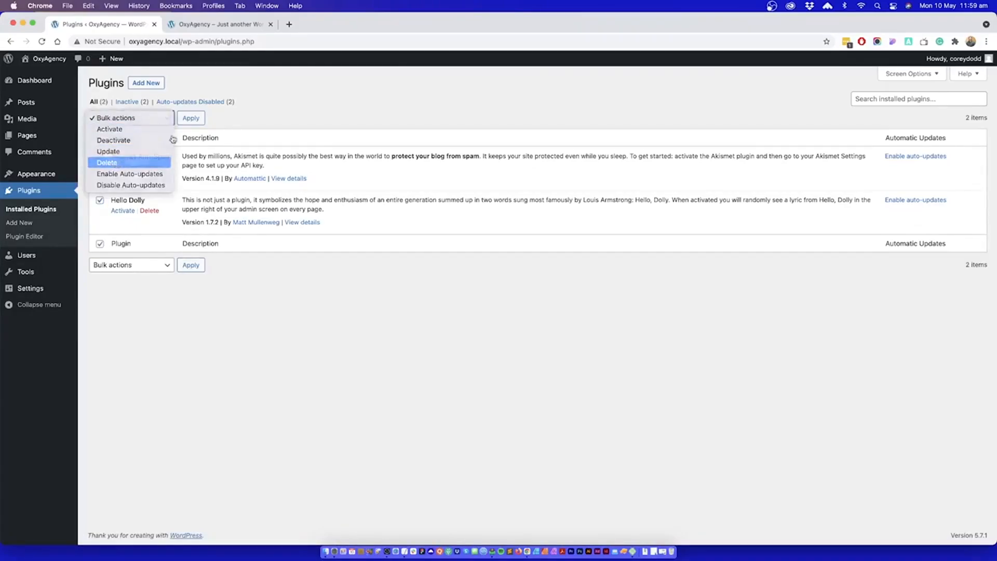
left_click(190, 118)
left_click(582, 106)
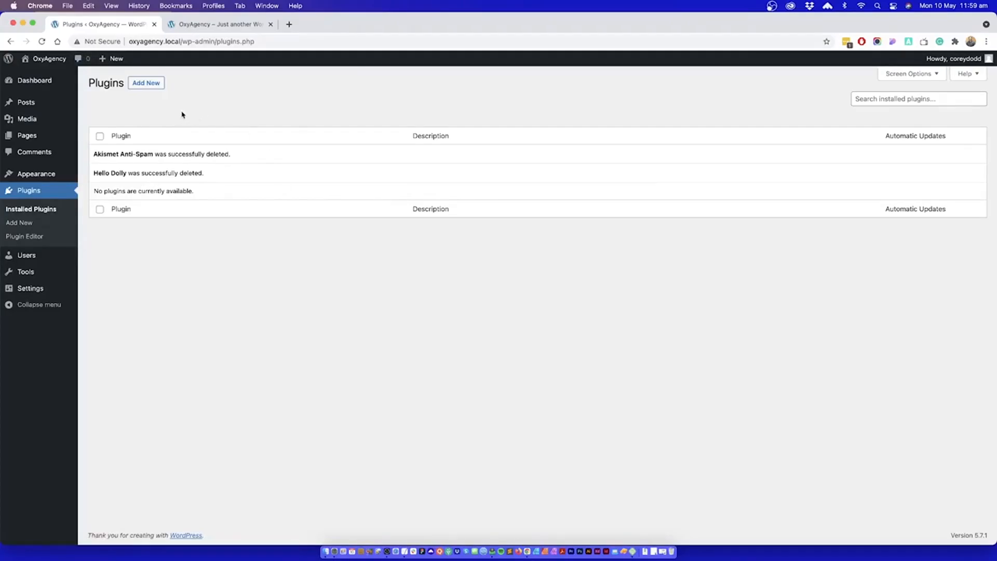
Step: Upload oxygen.3.7.1.zip from Downloads as a new plugin, install it and activate it
left_click(144, 87)
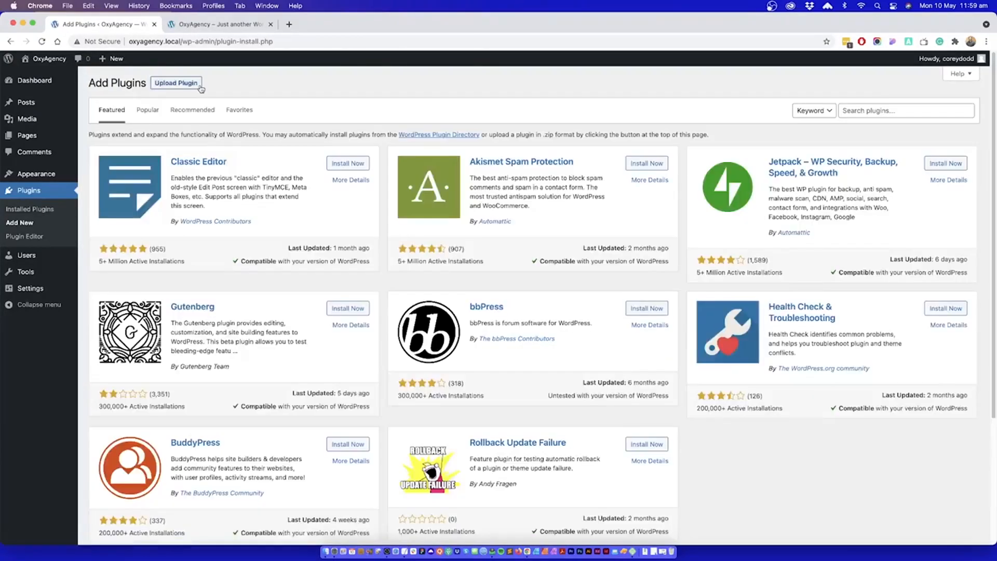
left_click(176, 83)
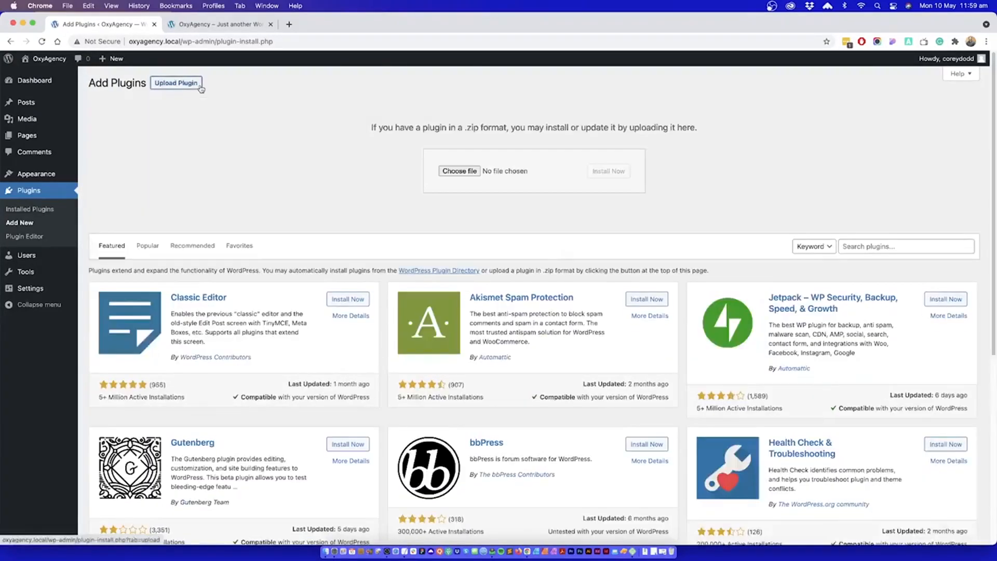
left_click(464, 171)
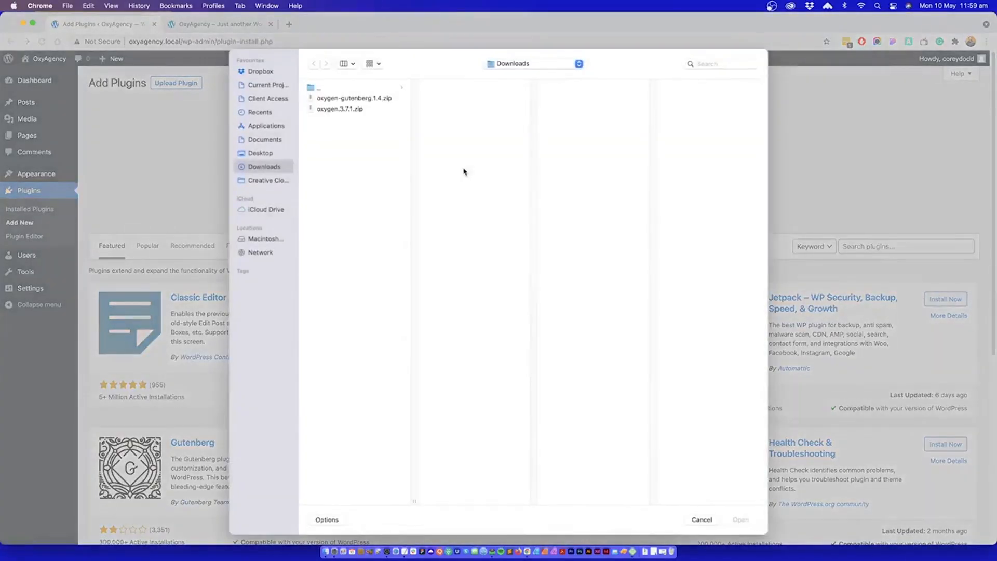
left_click(339, 108)
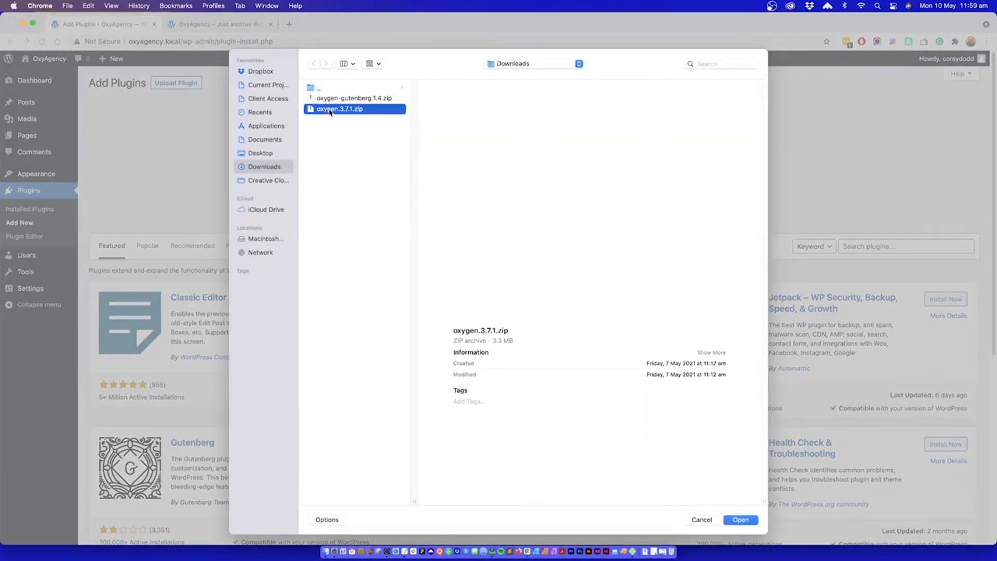
key("Return")
left_click(597, 171)
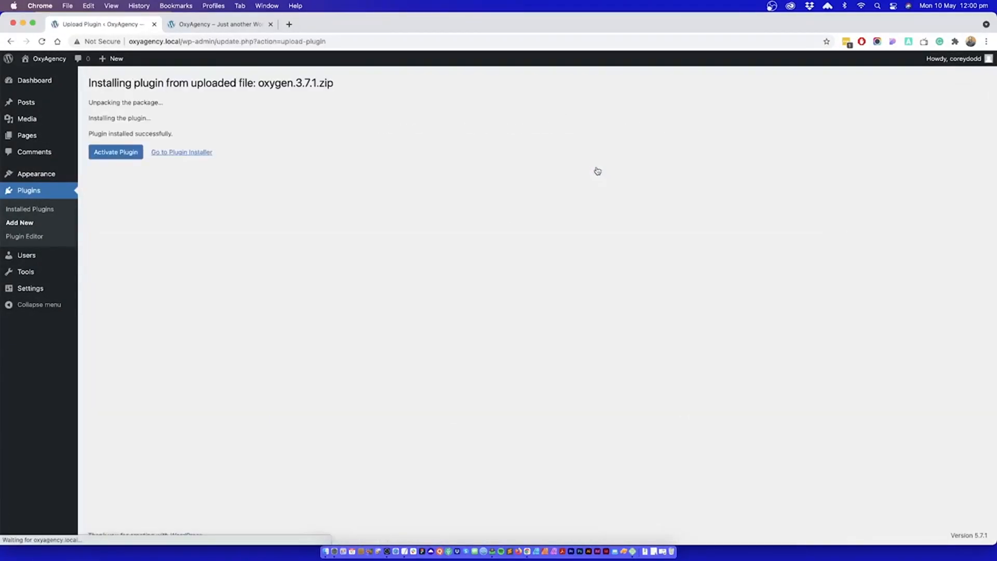
left_click(115, 154)
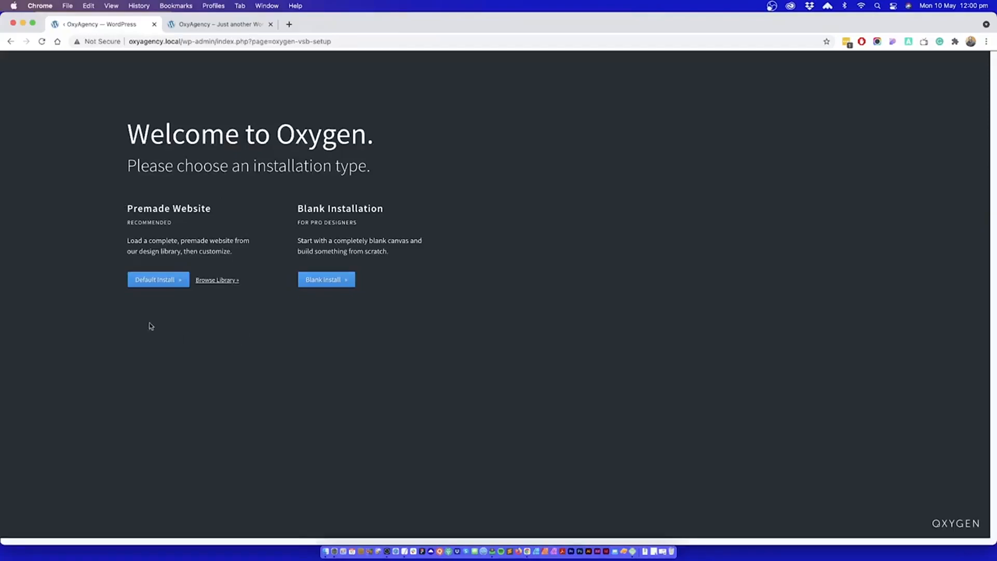
left_click_drag(297, 208, 436, 258)
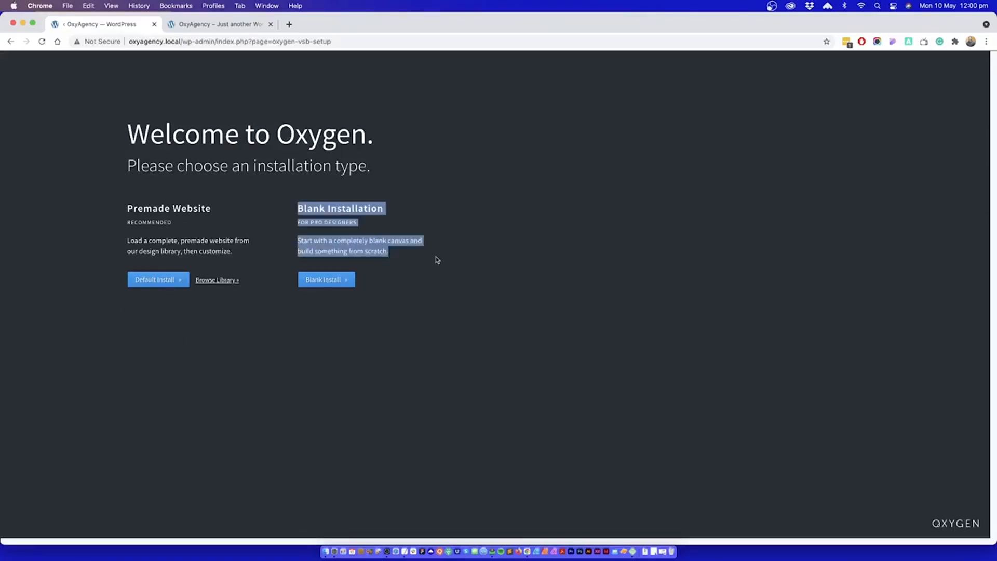
left_click(221, 240)
left_click_drag(294, 202, 407, 234)
left_click(234, 295)
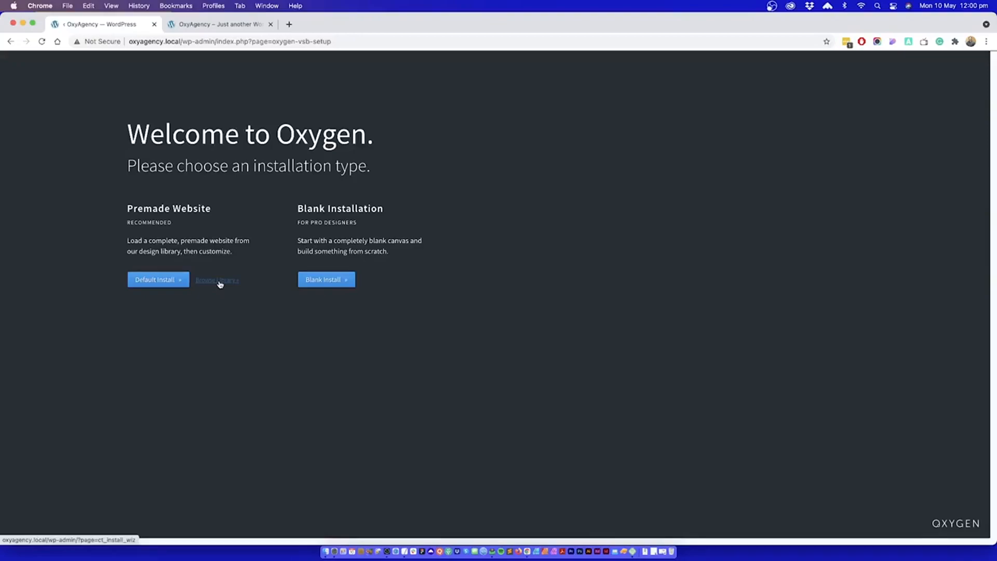
Step: Open Oxygen's premade website library in a separate browser tab and look through the available design sets
right_click(219, 283)
left_click(229, 287)
left_click(190, 25)
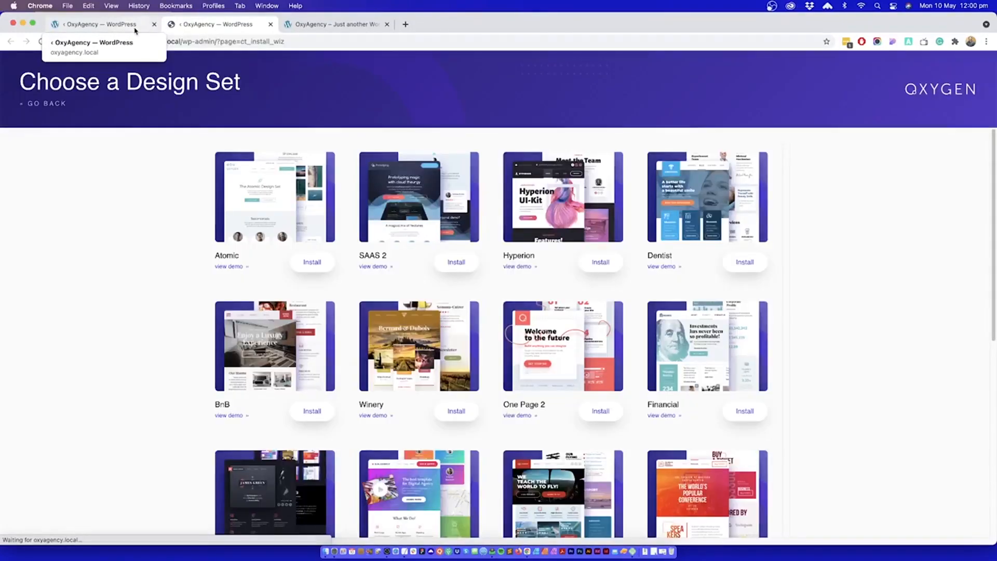
scroll(164, 192, "down", 10)
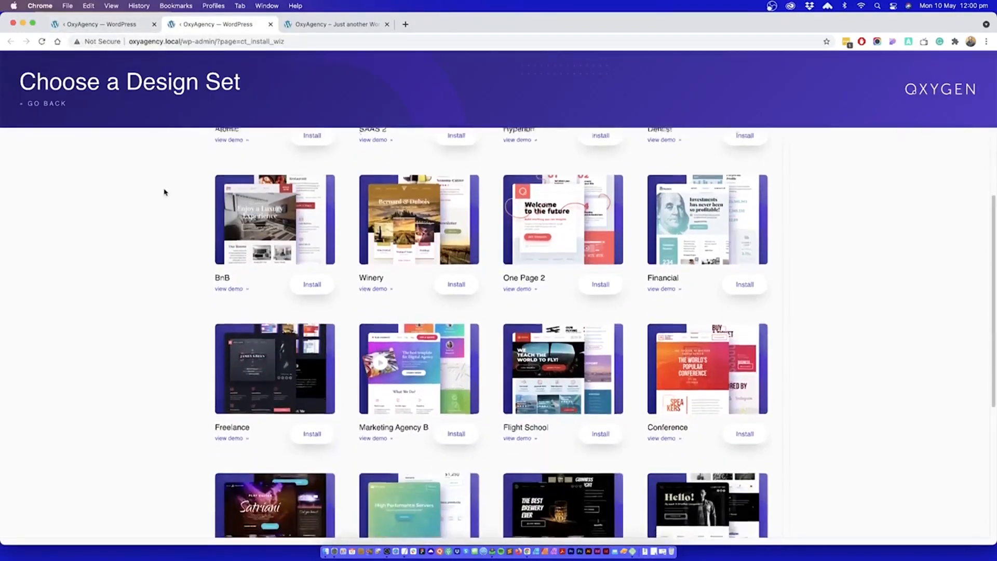
scroll(166, 193, "up", 10)
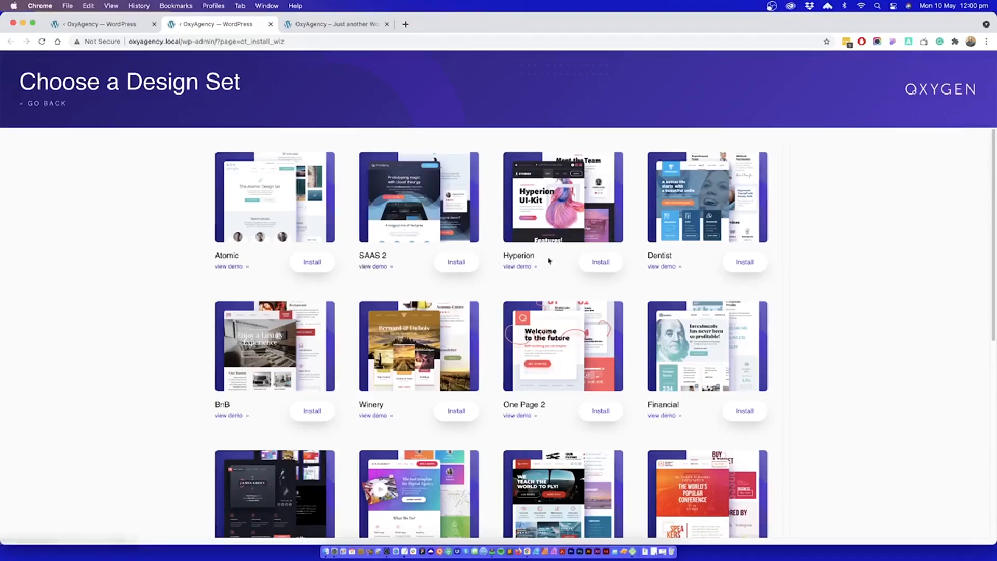
scroll(699, 274, "down", 5)
scroll(699, 274, "down", 5)
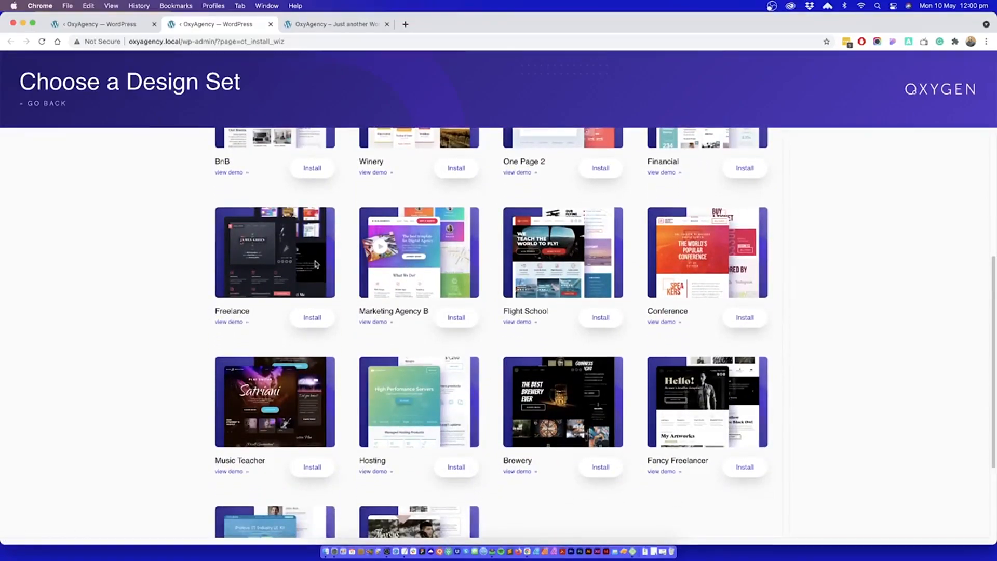
scroll(384, 270, "down", 5)
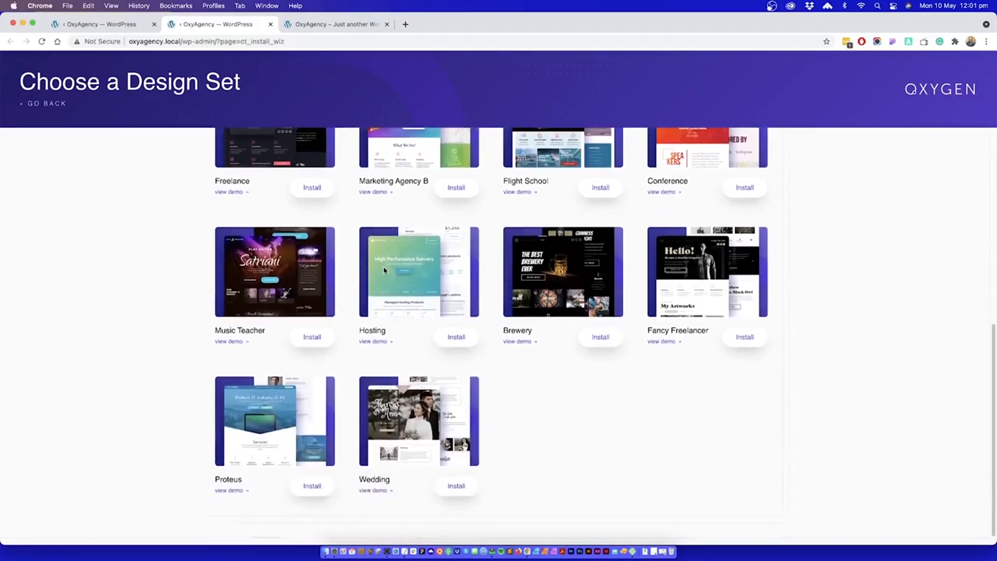
scroll(385, 270, "up", 4)
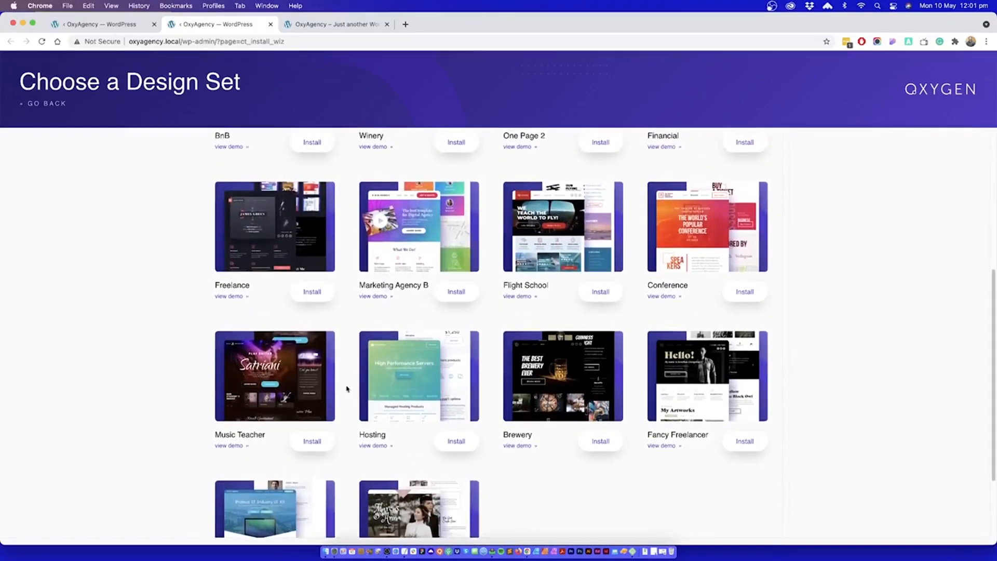
scroll(602, 387, "down", 4)
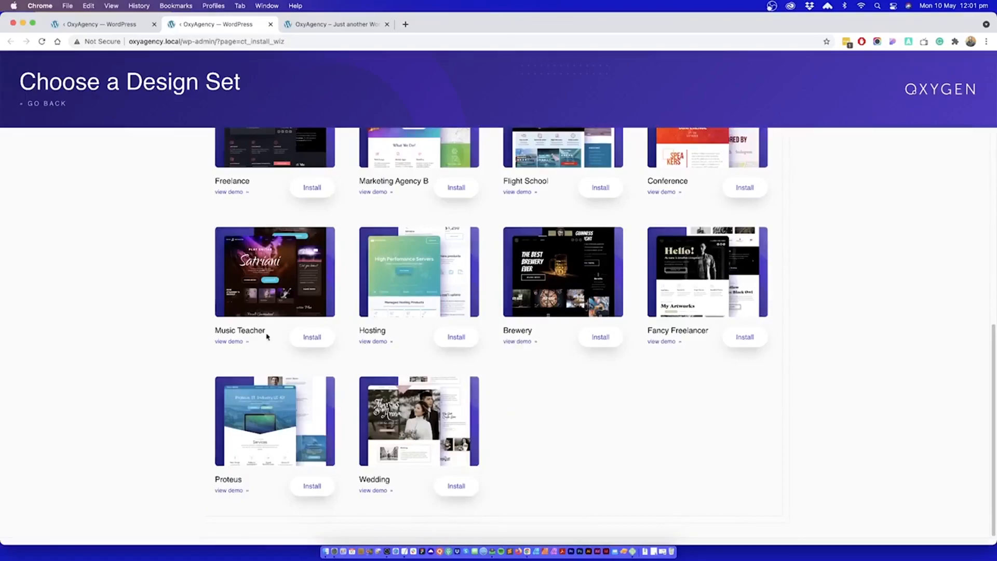
Step: Preview the demo site of the Music Teacher design set, look over its home page and close it
left_click(229, 342)
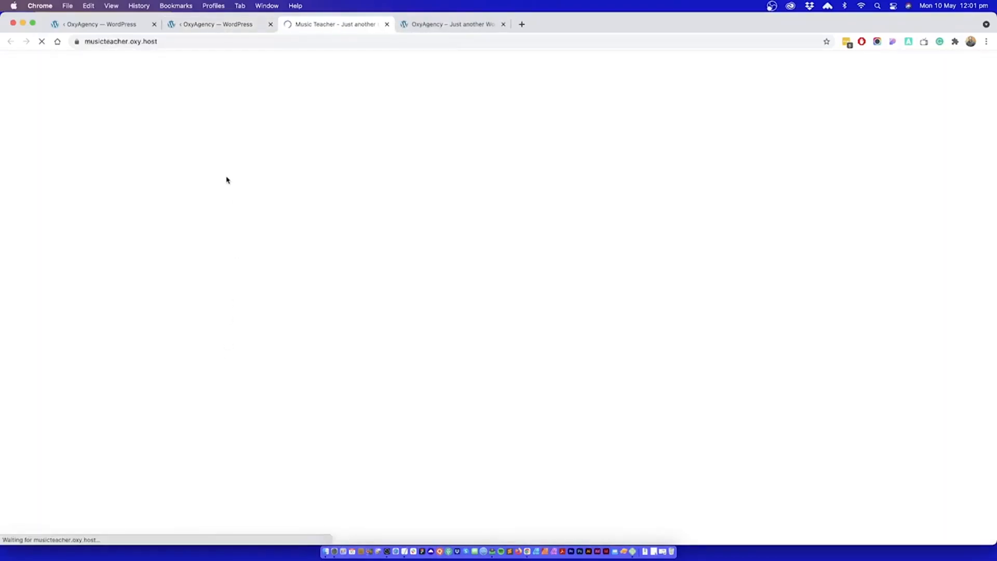
scroll(485, 270, "down", 12)
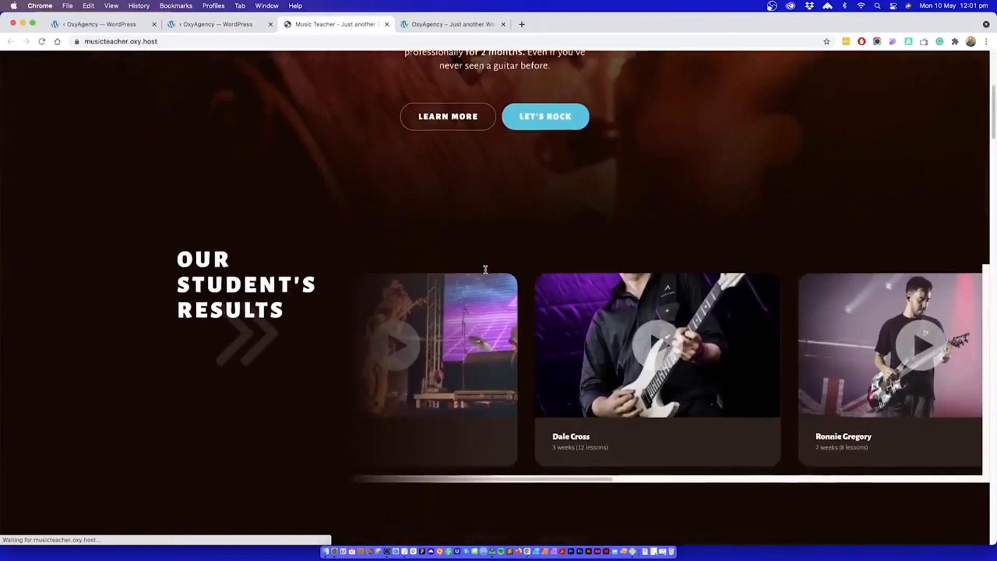
scroll(485, 271, "up", 13)
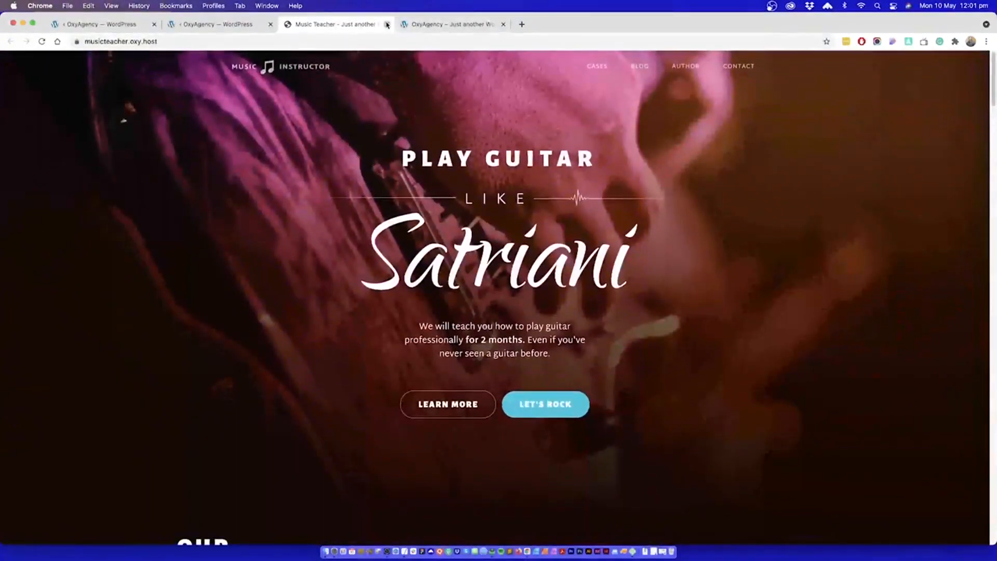
left_click(387, 24)
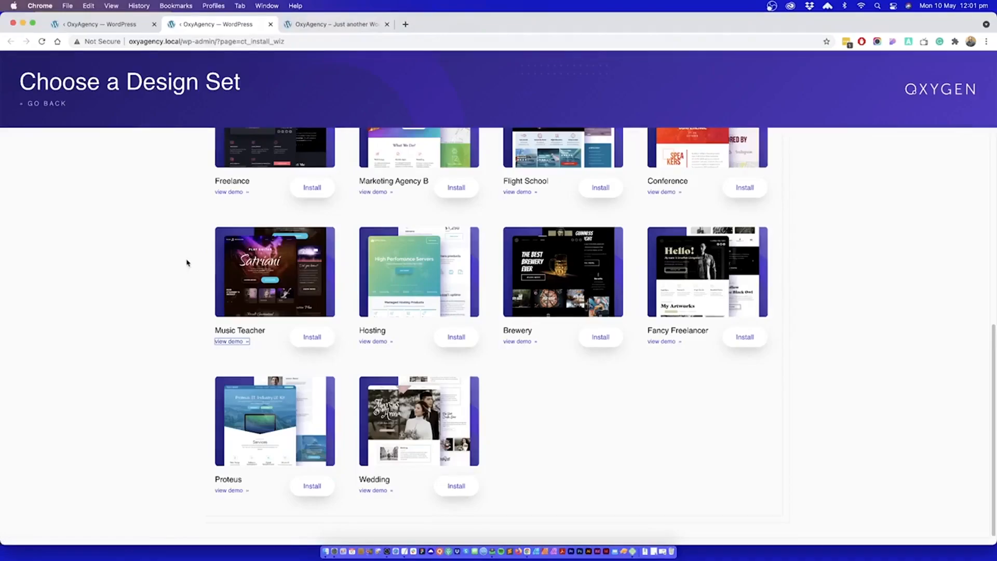
Step: Close the design library and choose the Blank Installation type in the Oxygen setup
left_click(270, 23)
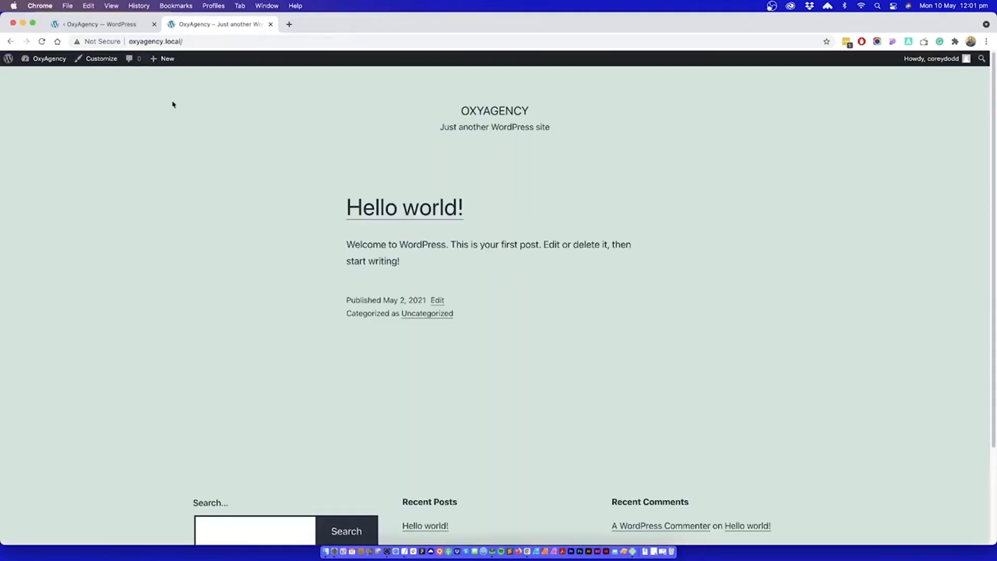
left_click(118, 25)
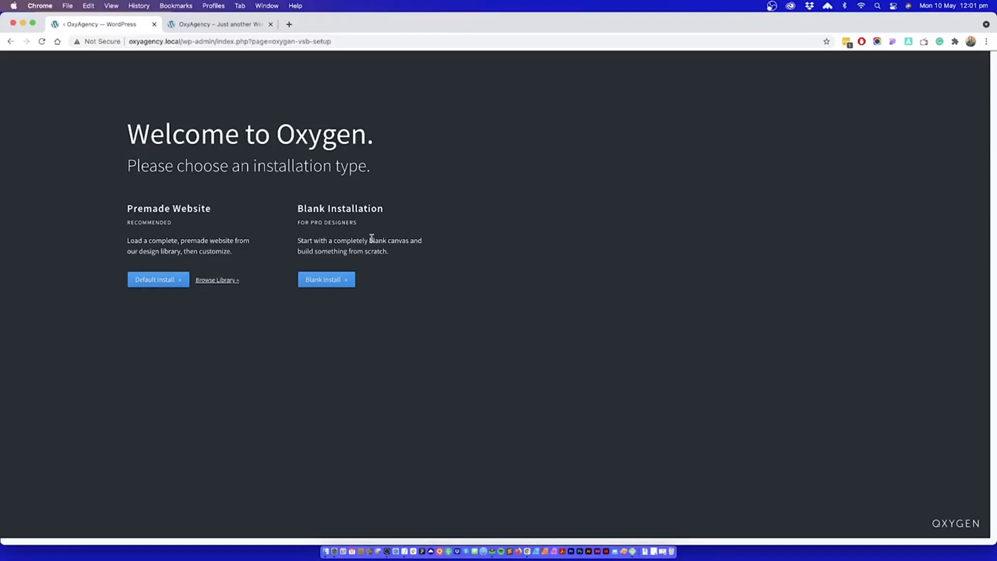
left_click(319, 281)
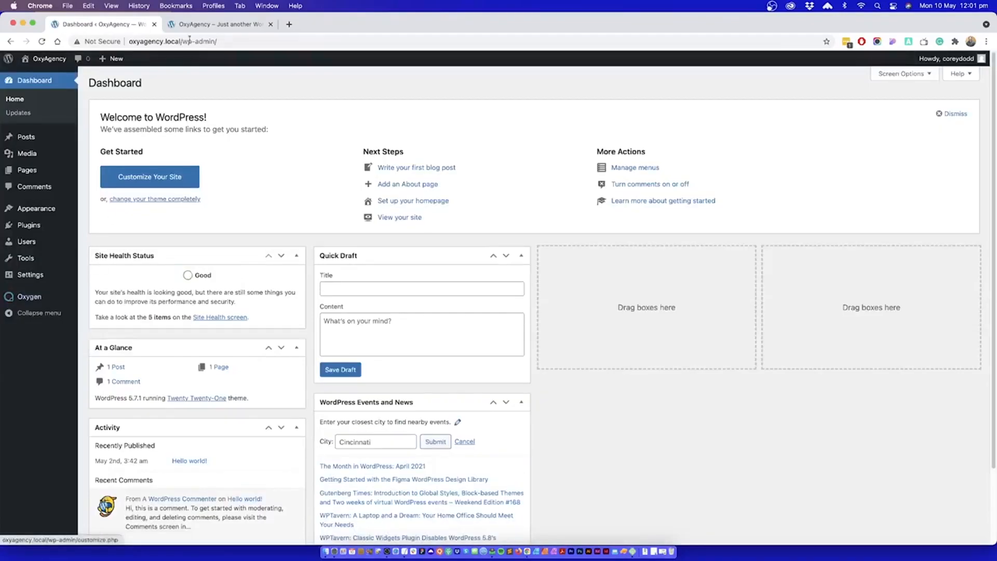
Step: Reload the site's front end to examine how it renders with Oxygen active, and return to the dashboard
left_click(209, 26)
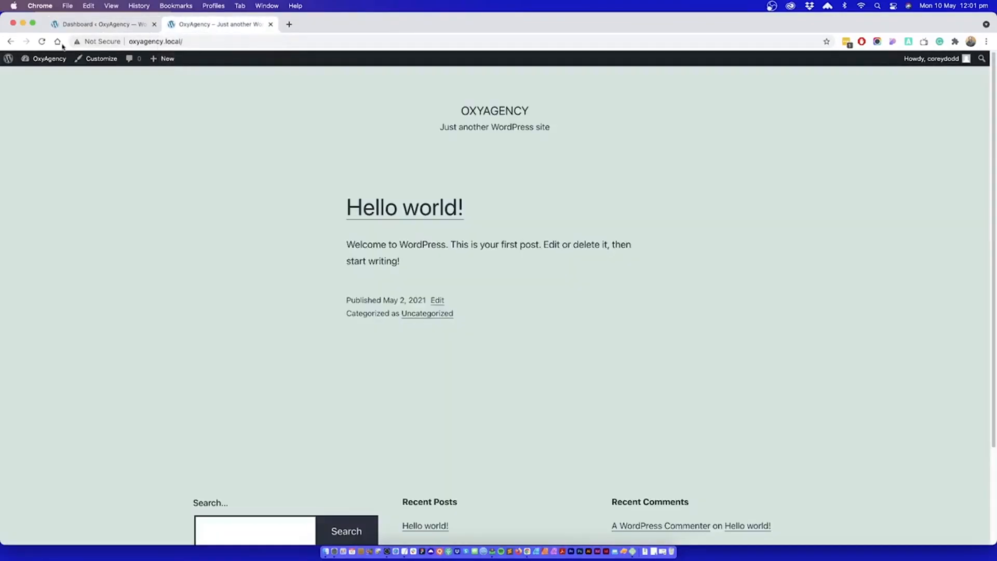
left_click(42, 41)
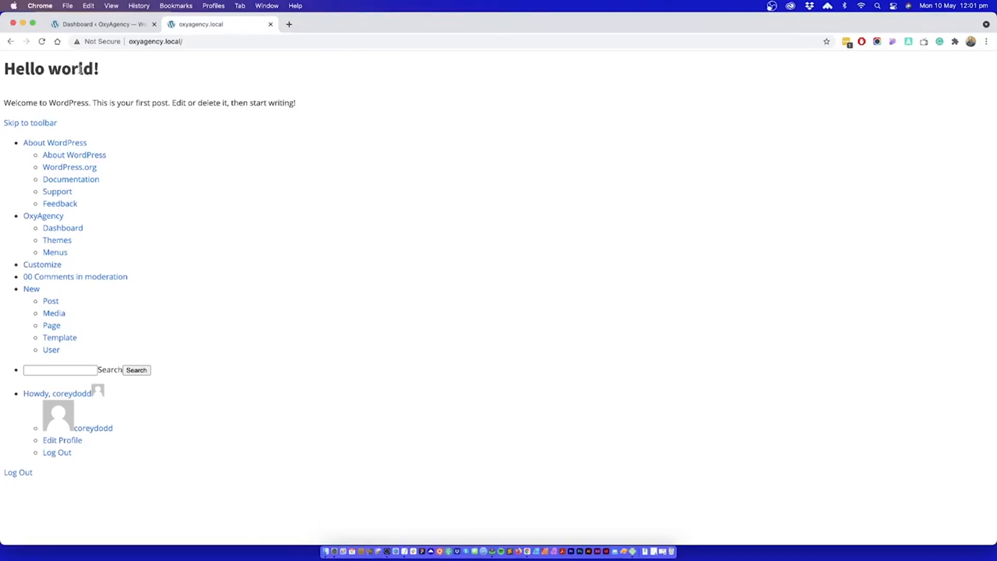
left_click(112, 28)
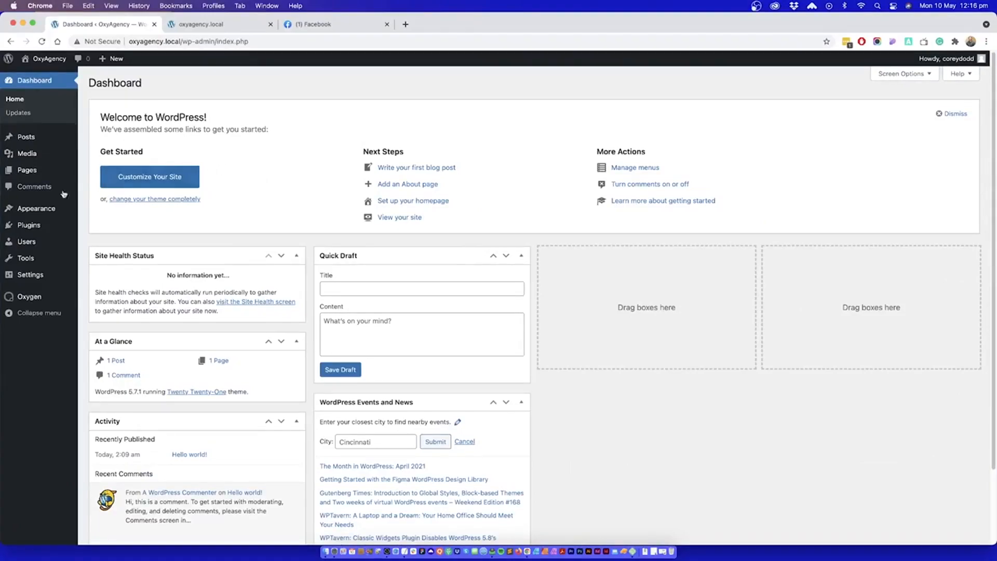
Step: Upload oxygen-gutenberg.1.4.zip from Downloads as a new plugin, install it and activate it
mouse_move(31, 225)
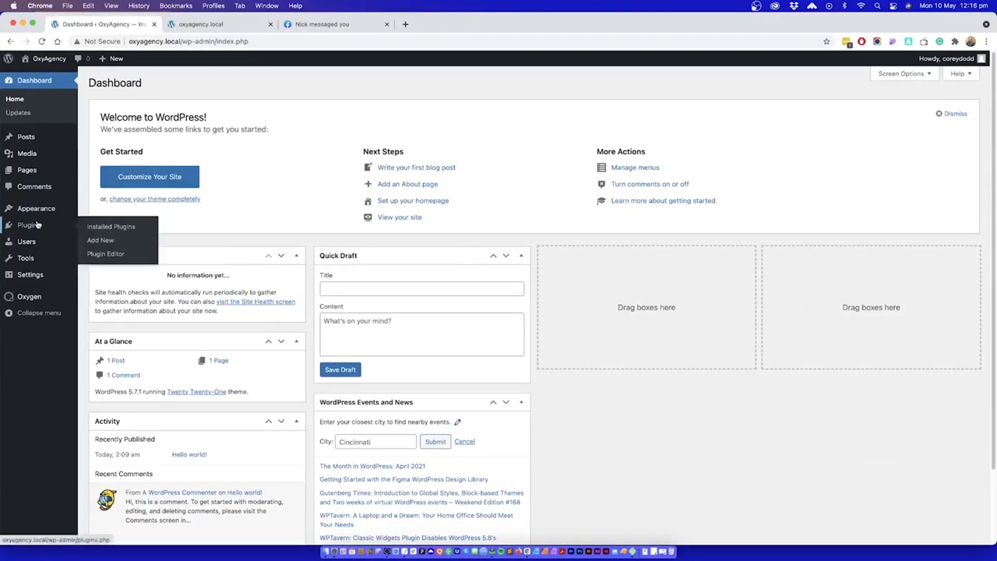
left_click(104, 241)
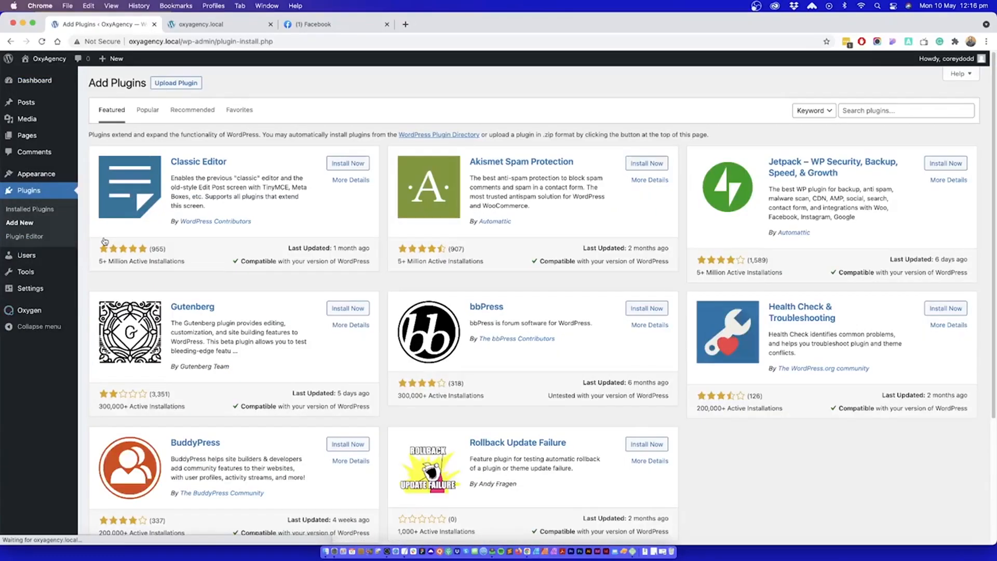
left_click(163, 84)
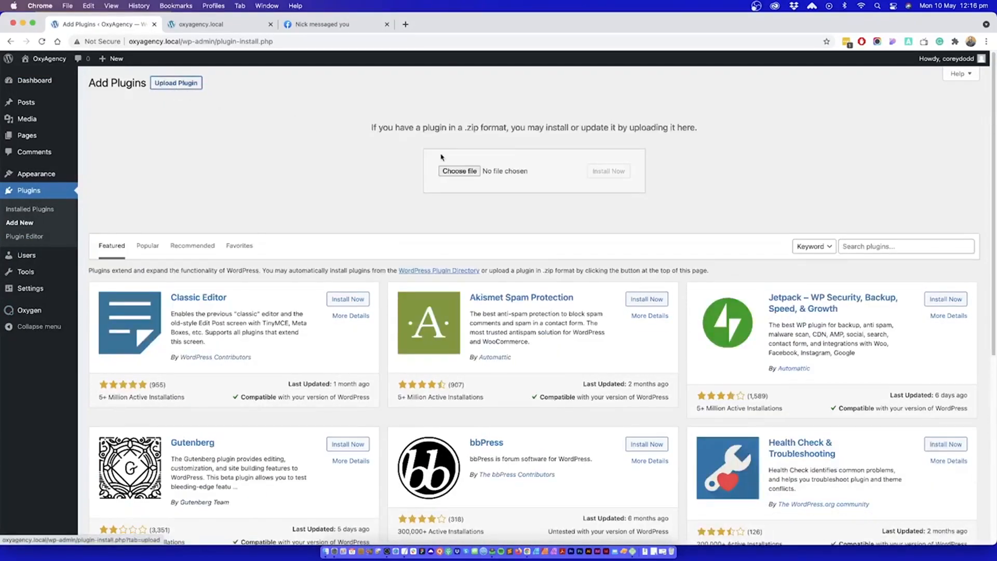
left_click(445, 170)
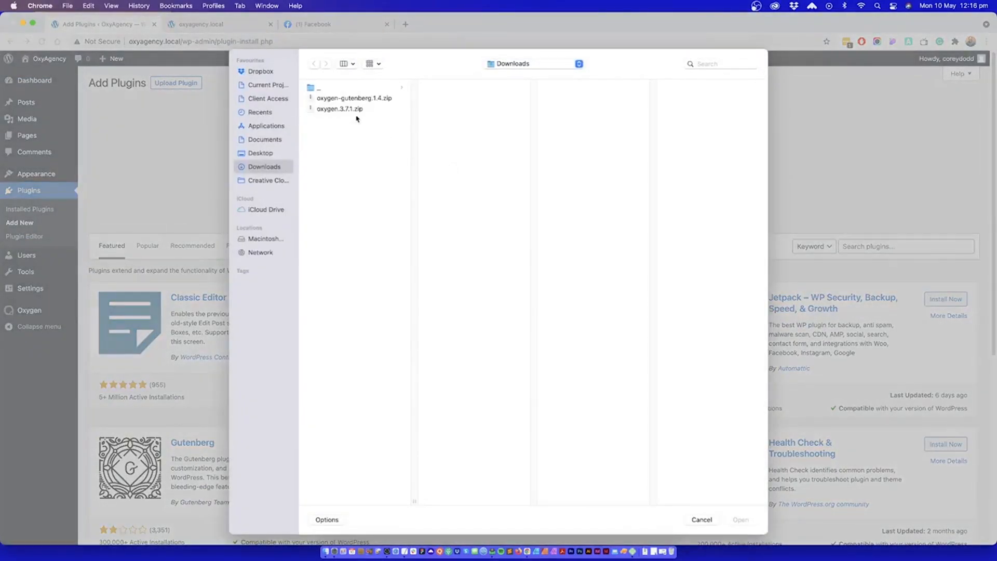
left_click(351, 99)
left_click(733, 520)
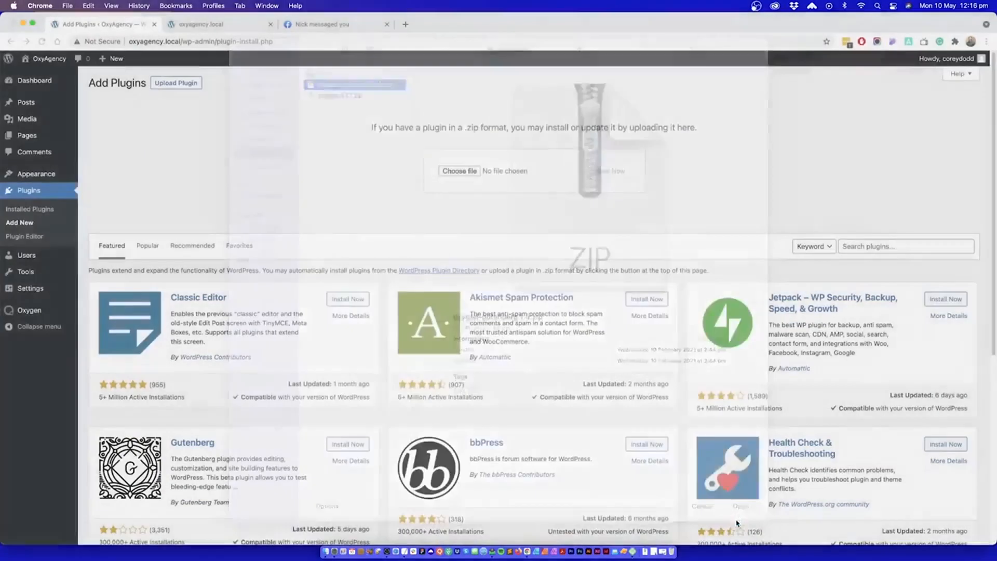
left_click(619, 171)
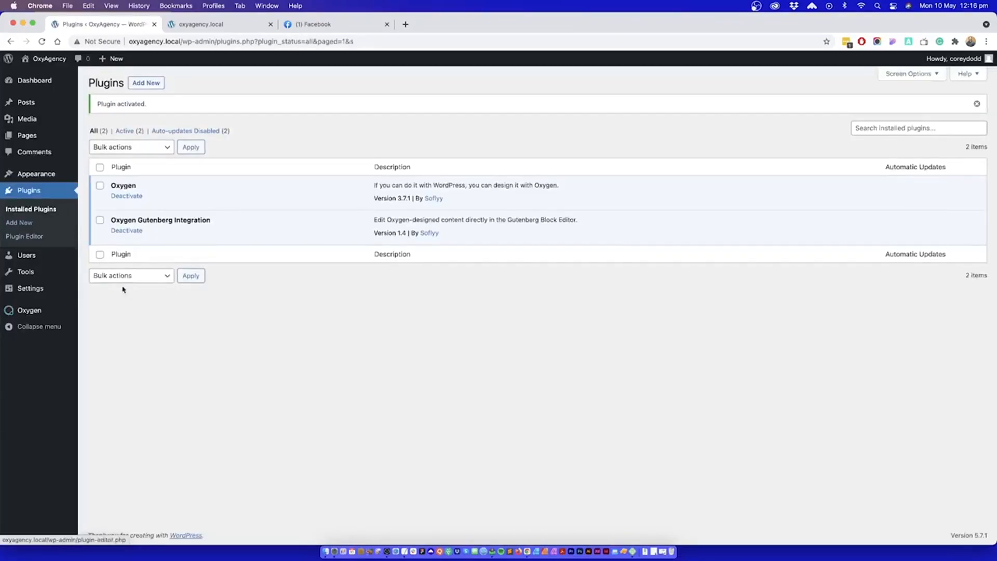
mouse_move(56, 311)
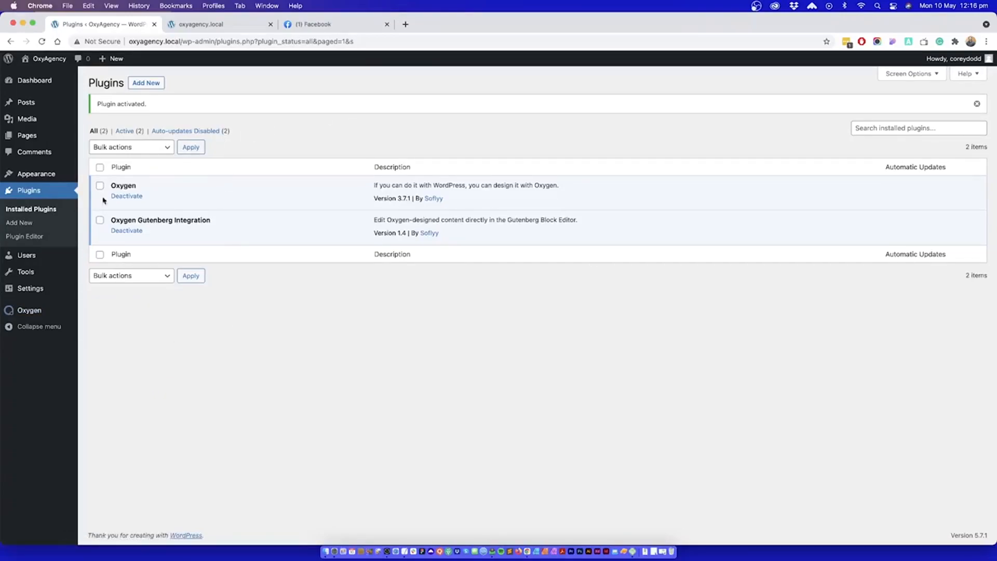
Step: Install and activate the Duplicate Page and Safe SVG plugins from the WordPress plugin directory
left_click(30, 222)
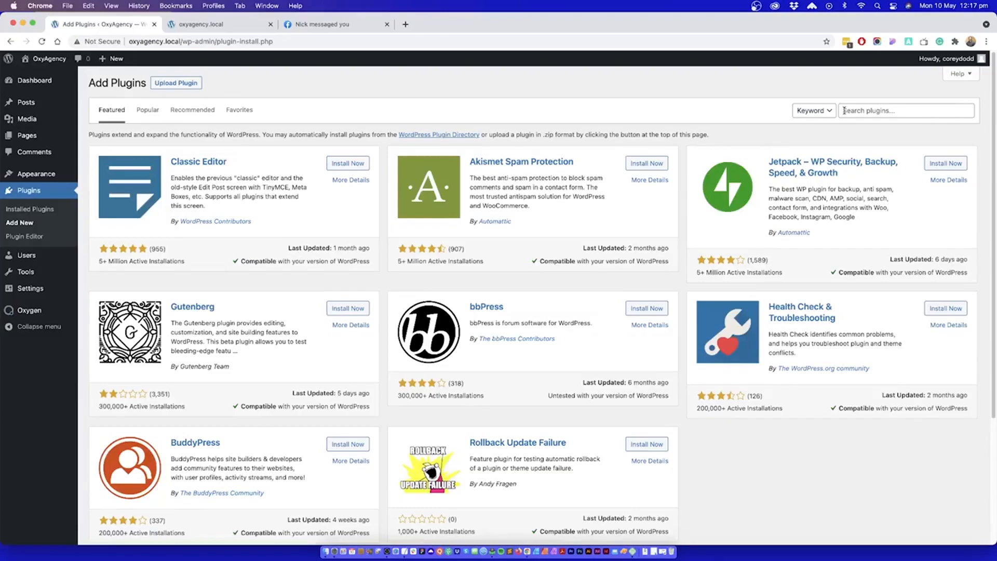
left_click(844, 110)
type("Duplicate Page")
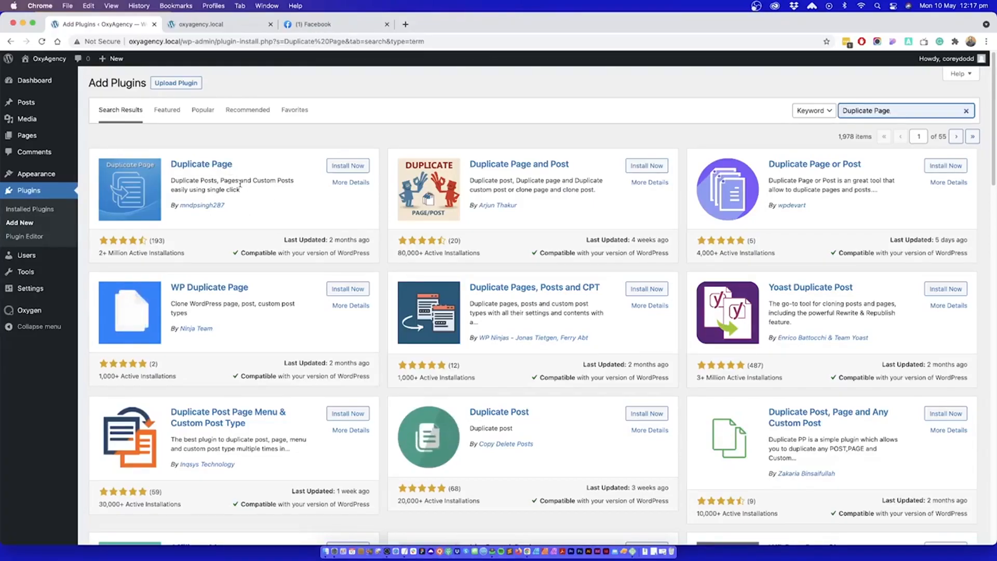
left_click(344, 165)
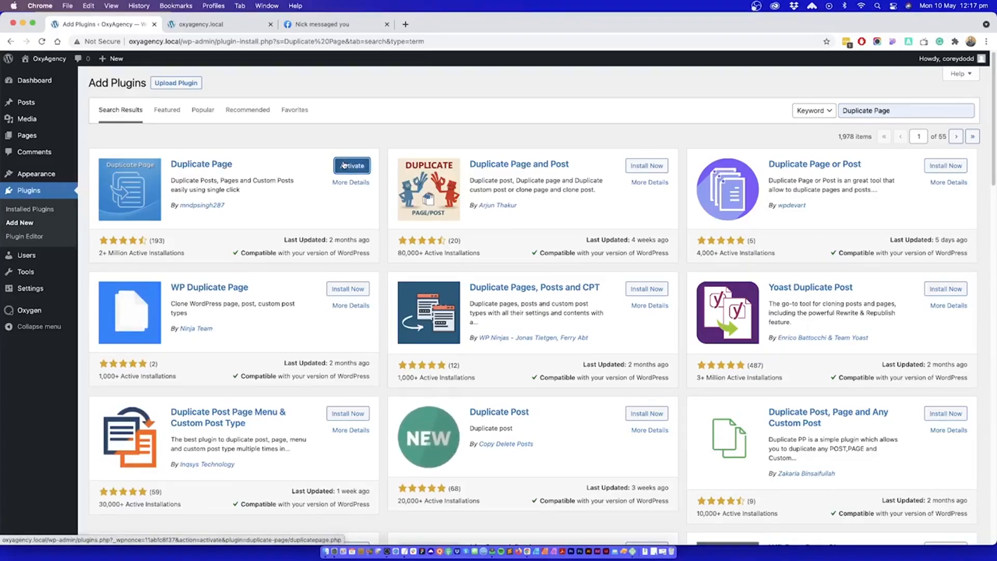
left_click(343, 165)
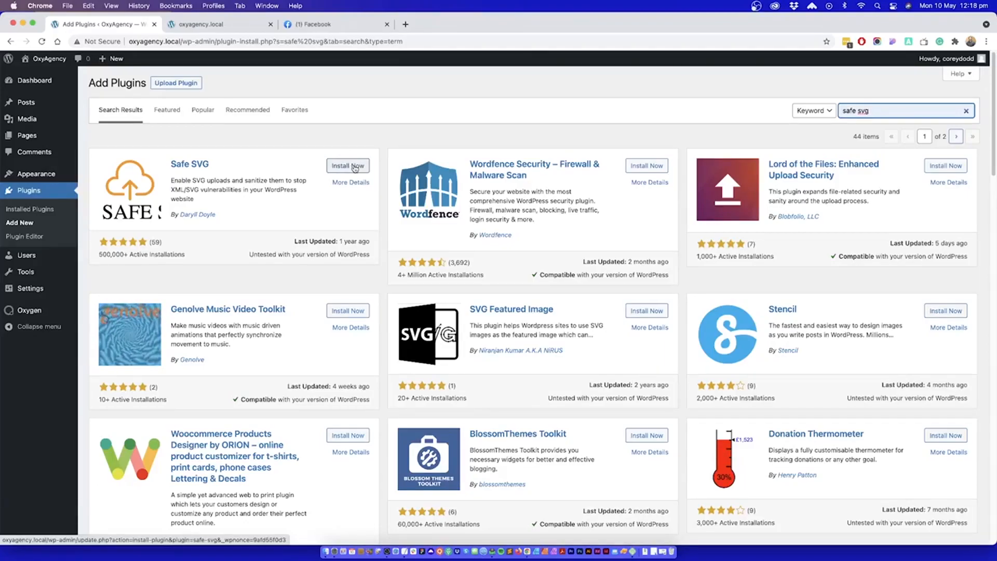
left_click(354, 166)
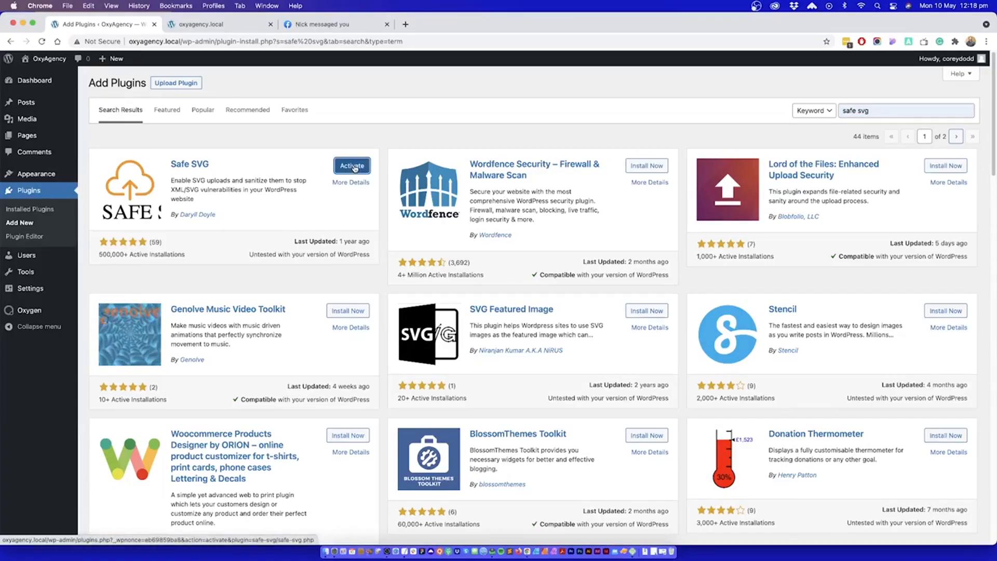
left_click(353, 166)
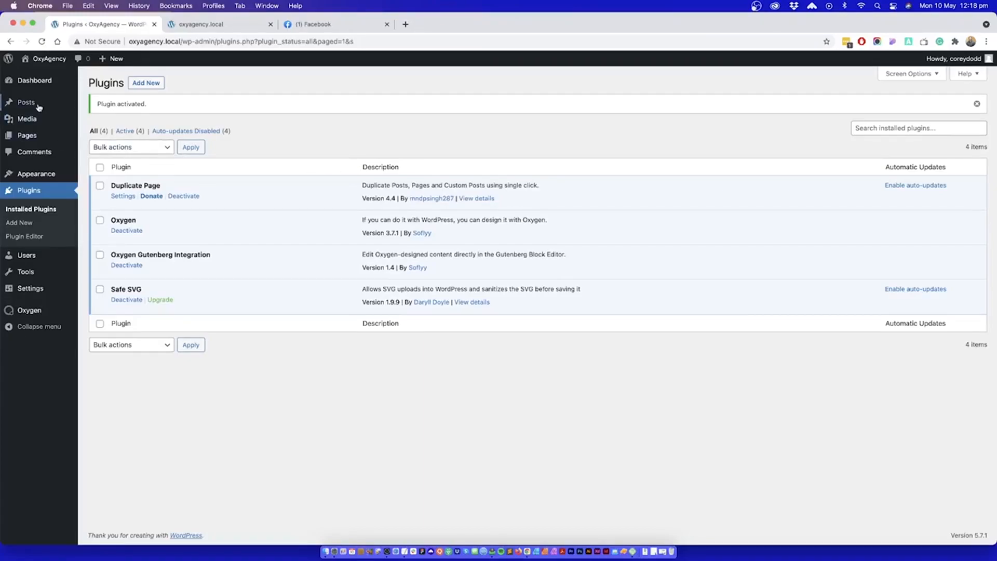
Step: Move the default "Hello world!" post to the trash
mouse_move(38, 105)
left_click(93, 104)
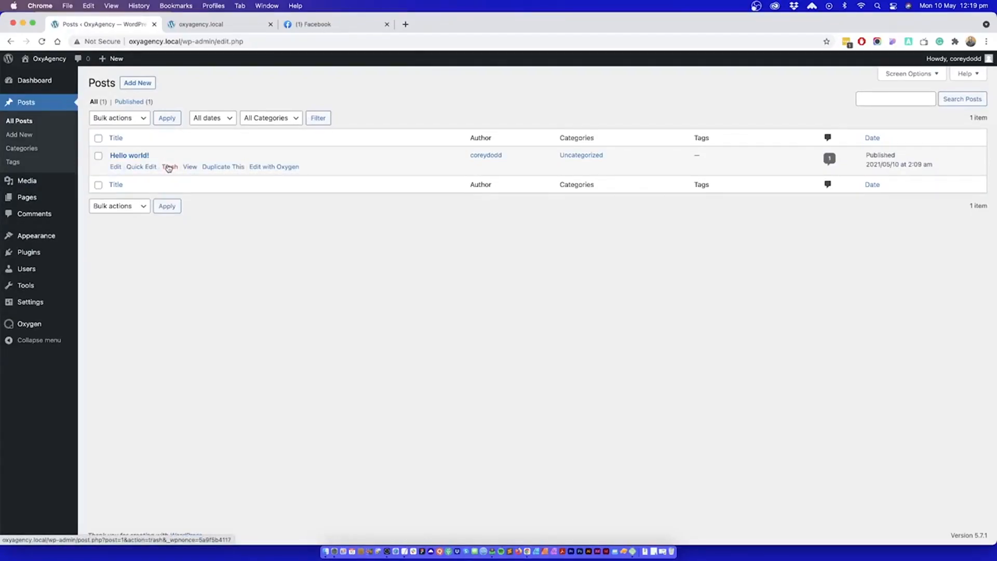
left_click(169, 166)
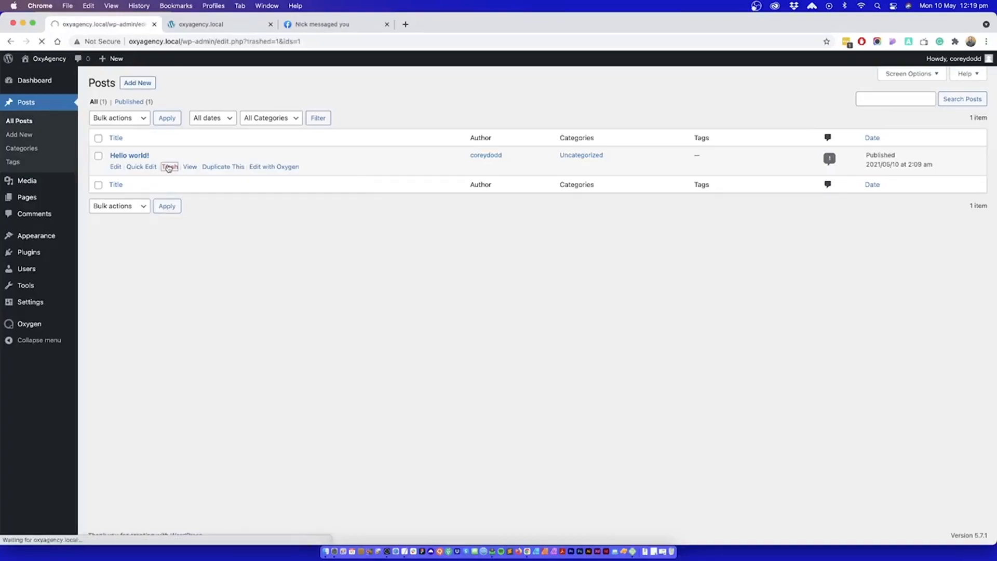
Step: Move the default Sample Page and the draft Privacy Policy page to the trash
mouse_move(27, 197)
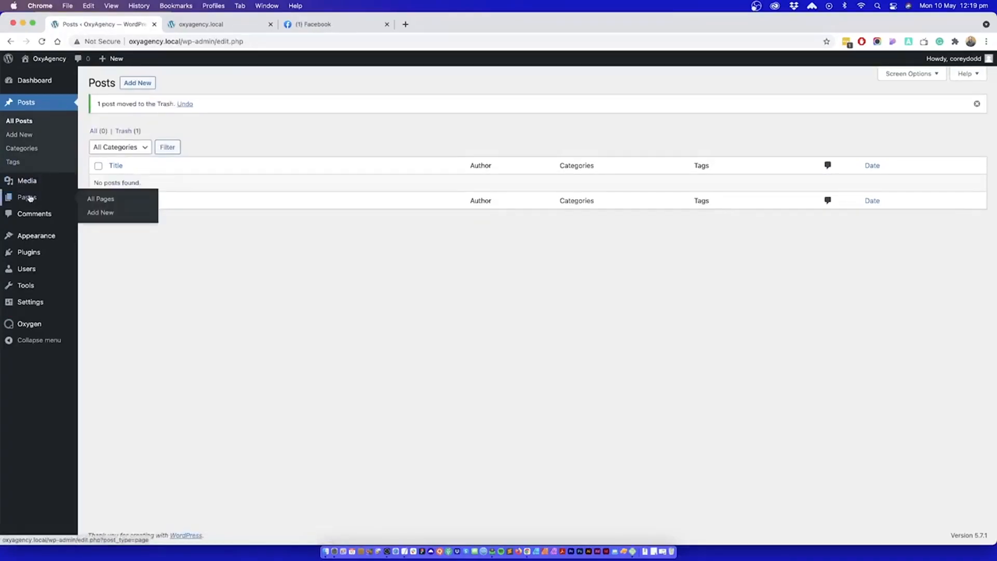
left_click(100, 199)
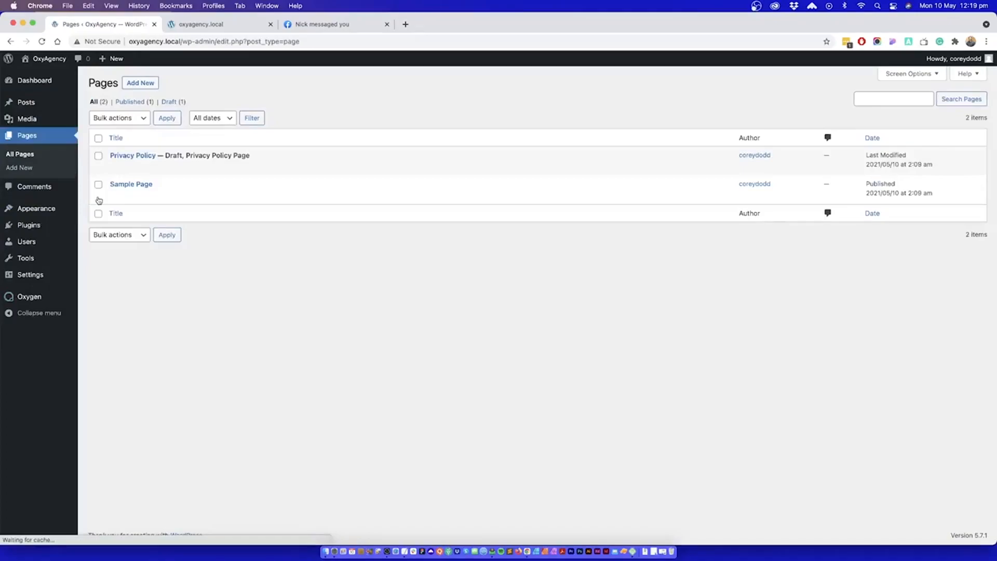
left_click(169, 195)
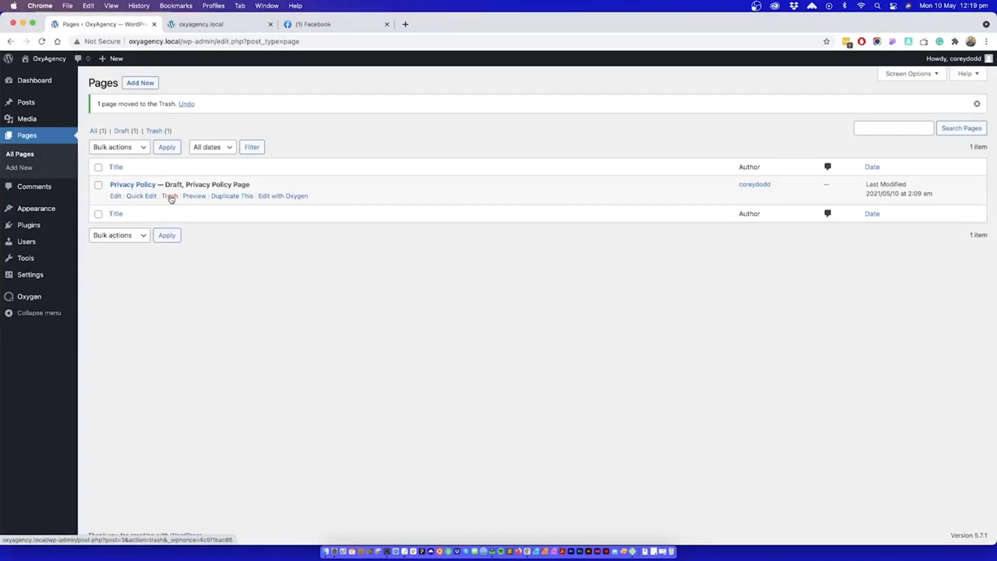
left_click(169, 196)
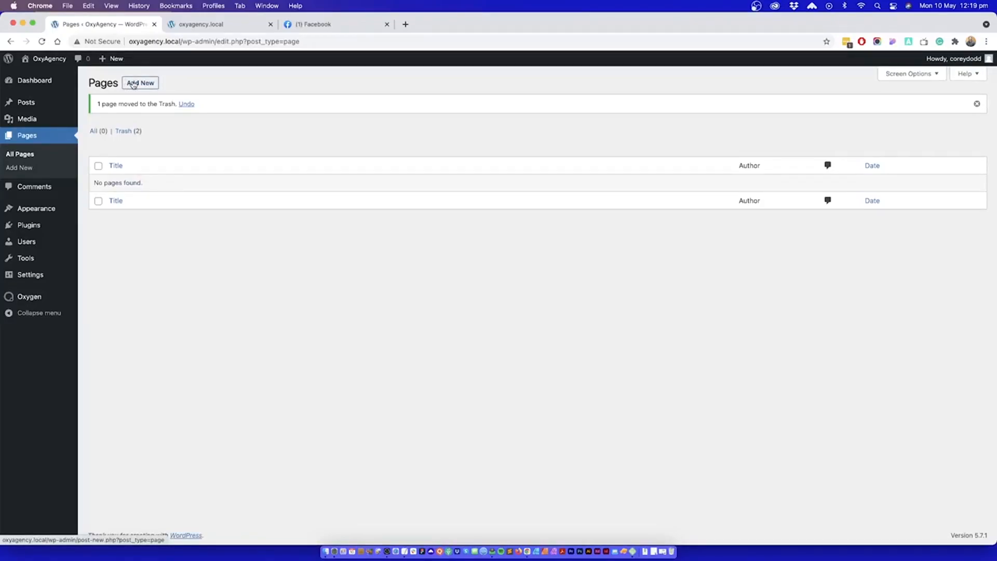
Step: Create a page titled "Home" with the text "This is the homepage" and publish it
left_click(133, 84)
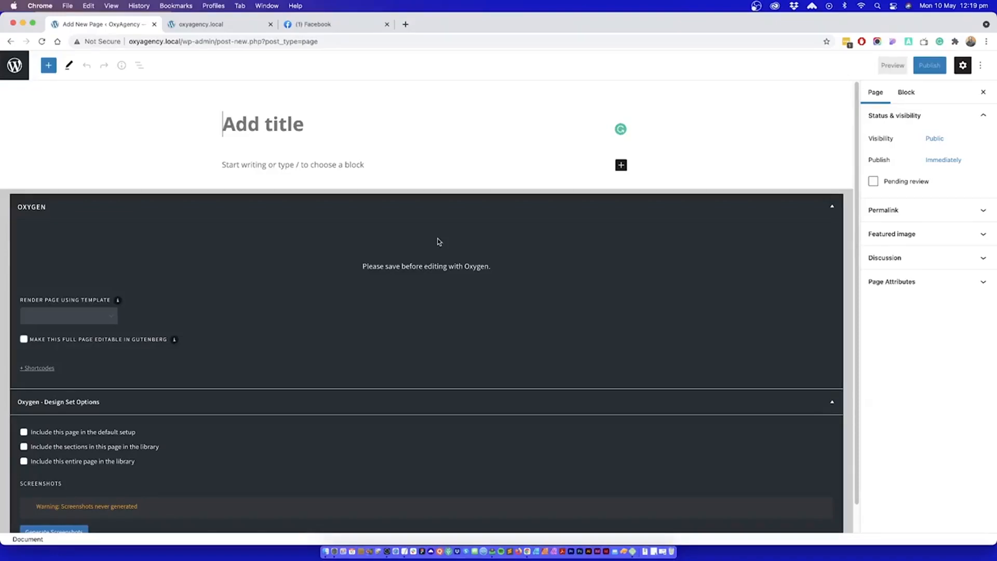
type("Home")
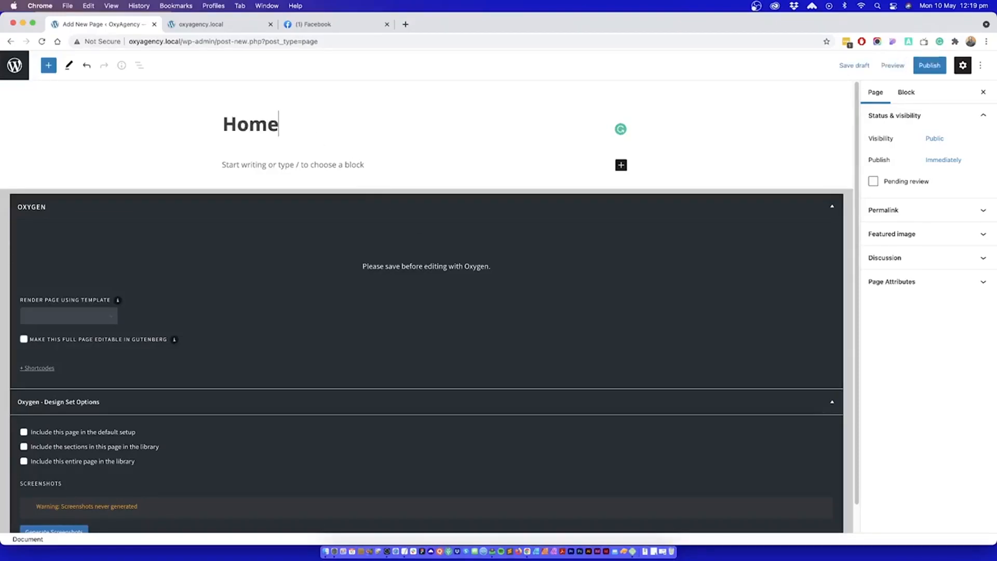
left_click(264, 161)
type("Thi")
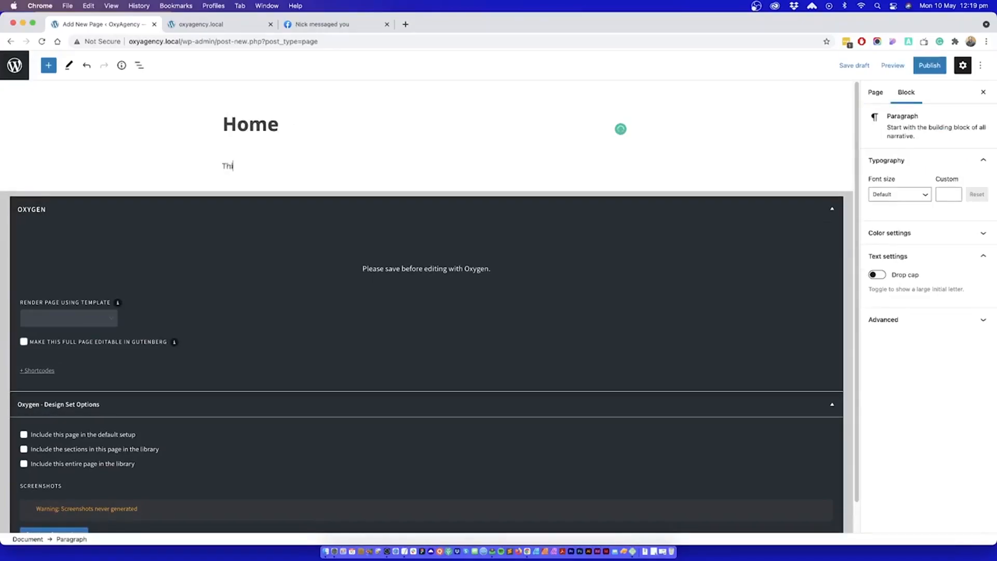
type("s is the homepage")
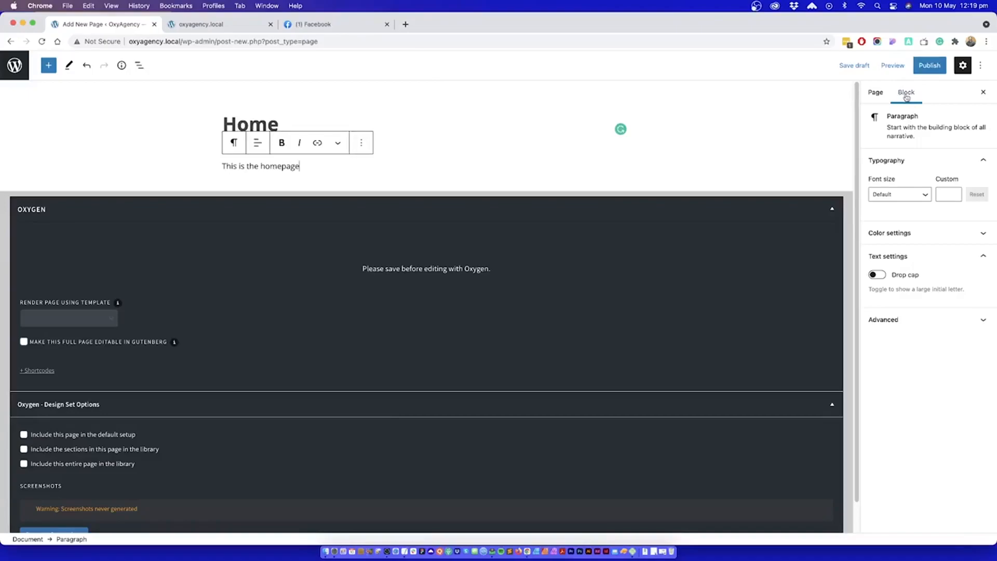
left_click(928, 65)
left_click(917, 67)
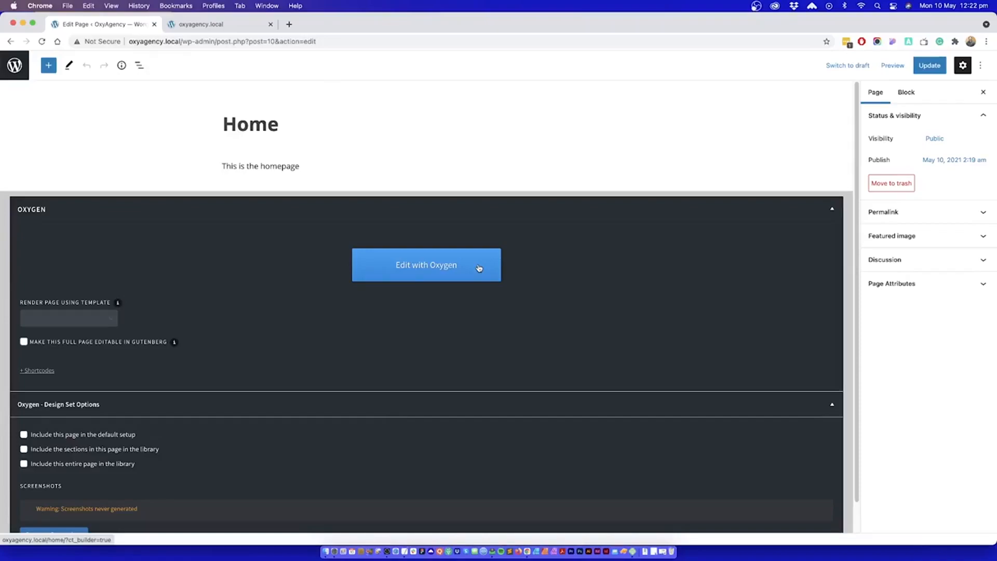
Step: Examine the Home page's Oxygen options, including the render template choices, the shortcodes area and the design set options
scroll(253, 315, "down", 1)
scroll(252, 314, "down", 1)
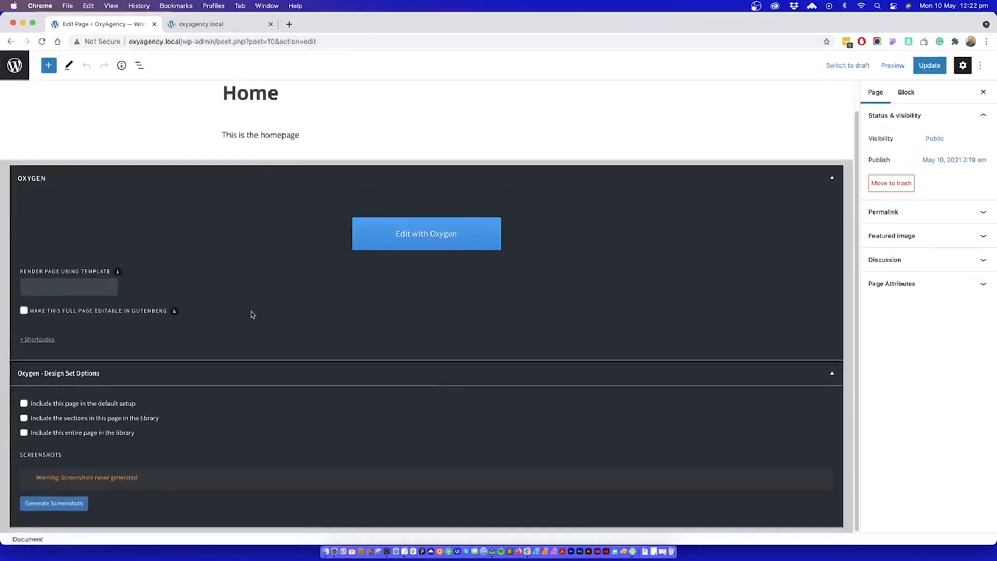
left_click(101, 289)
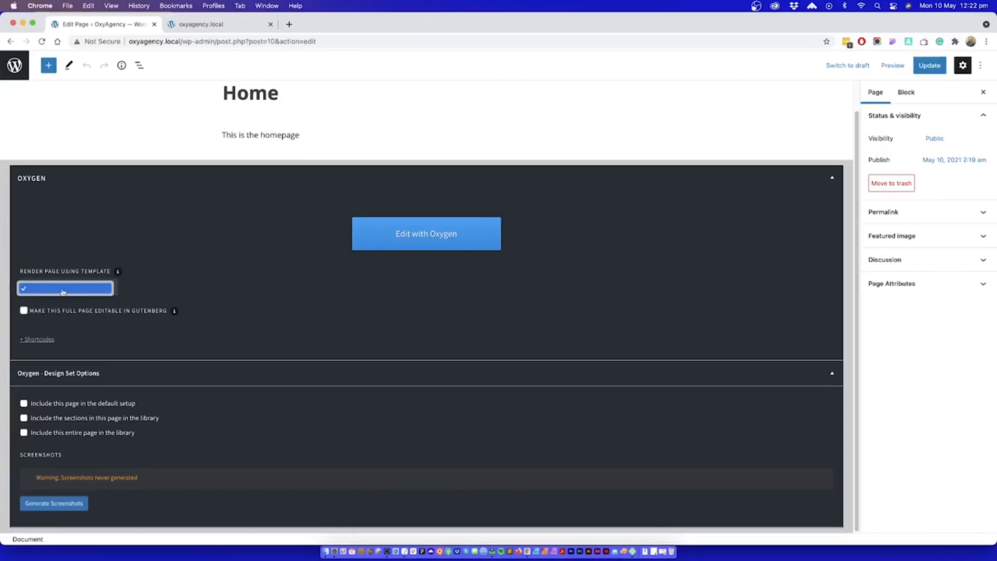
left_click(180, 243)
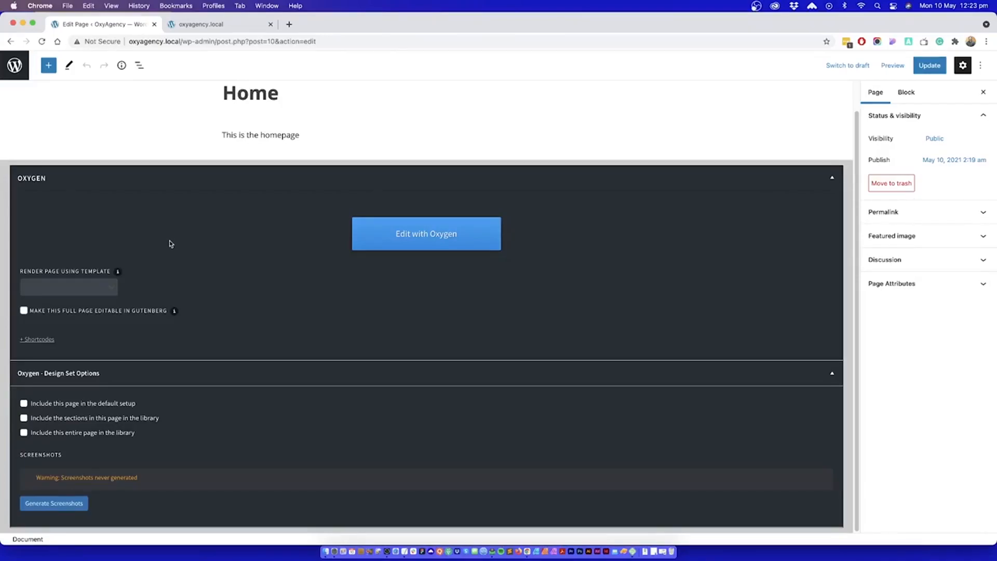
left_click(84, 287)
left_click(171, 288)
left_click(36, 341)
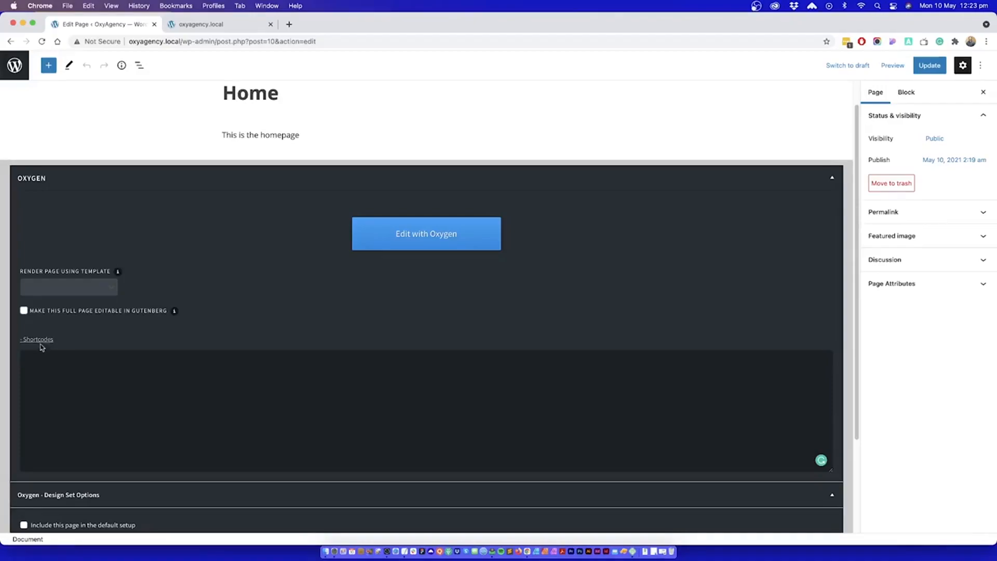
left_click(41, 340)
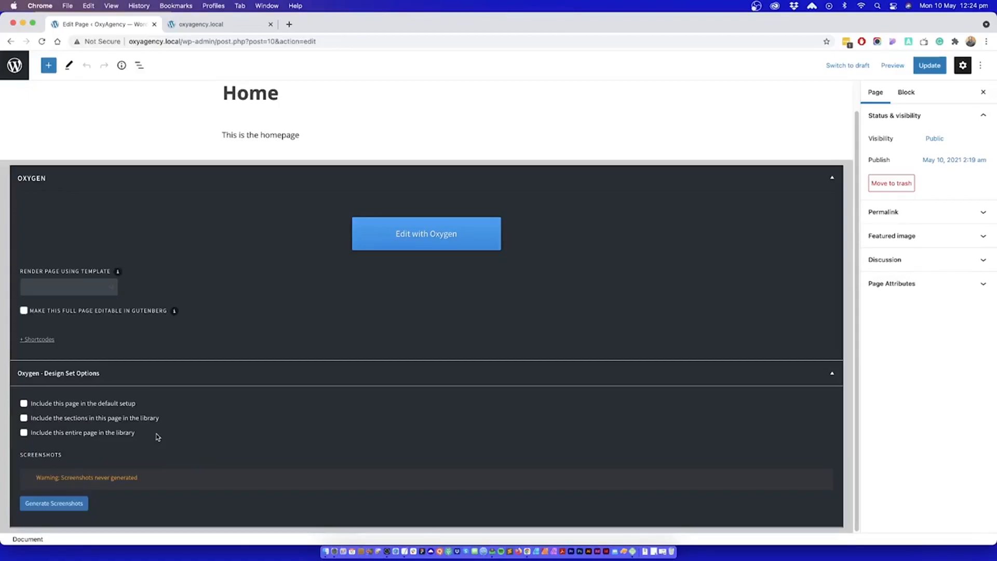
scroll(203, 174, "up", 1)
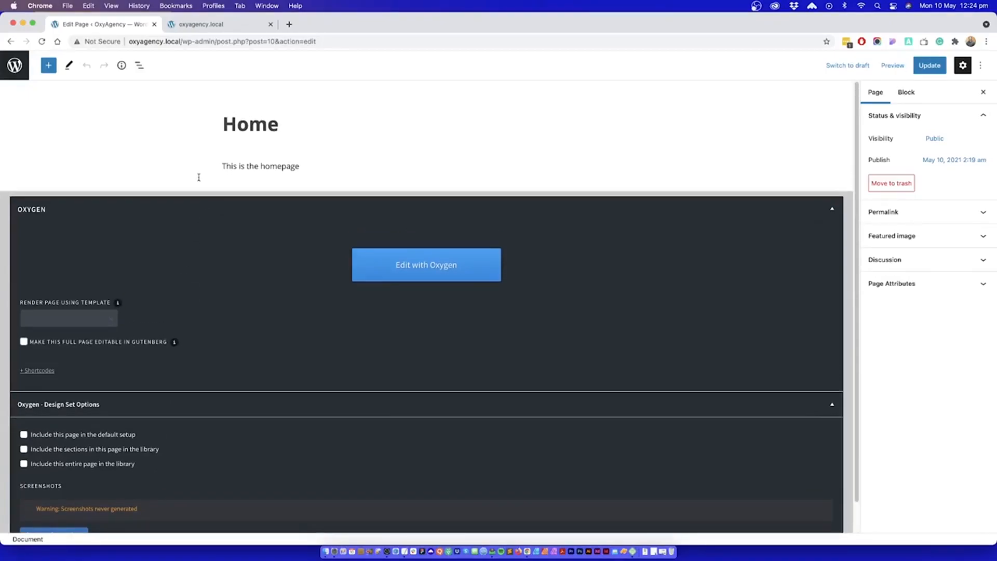
Step: Create a page titled "About" with pasted lorem ipsum paragraphs, publish it and return to the page list
left_click(14, 65)
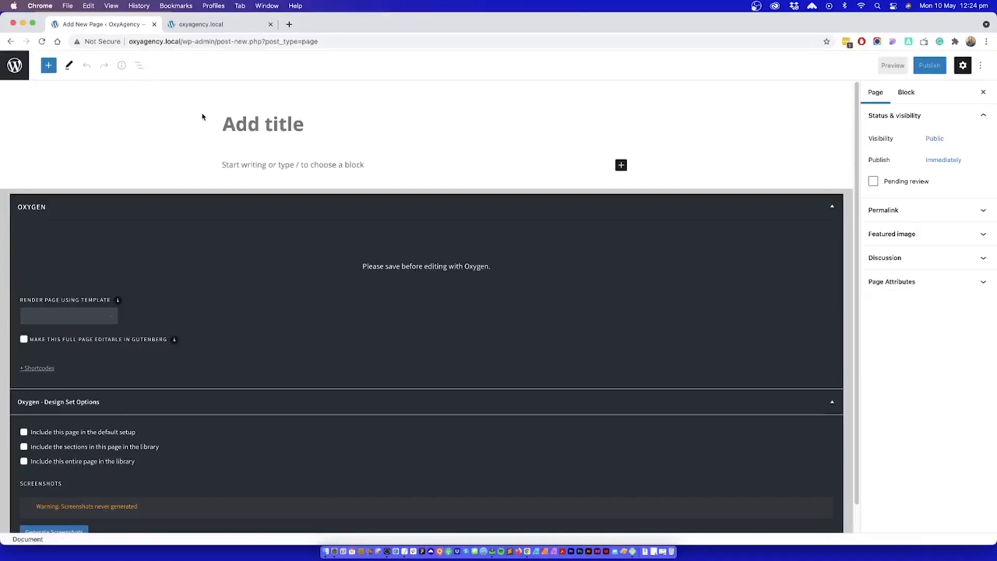
type("About")
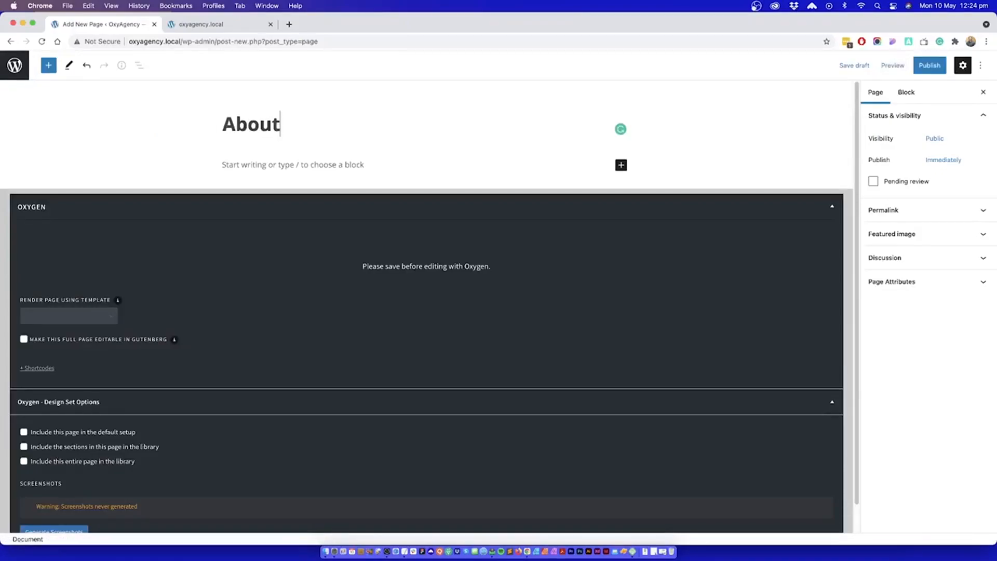
key("super+v")
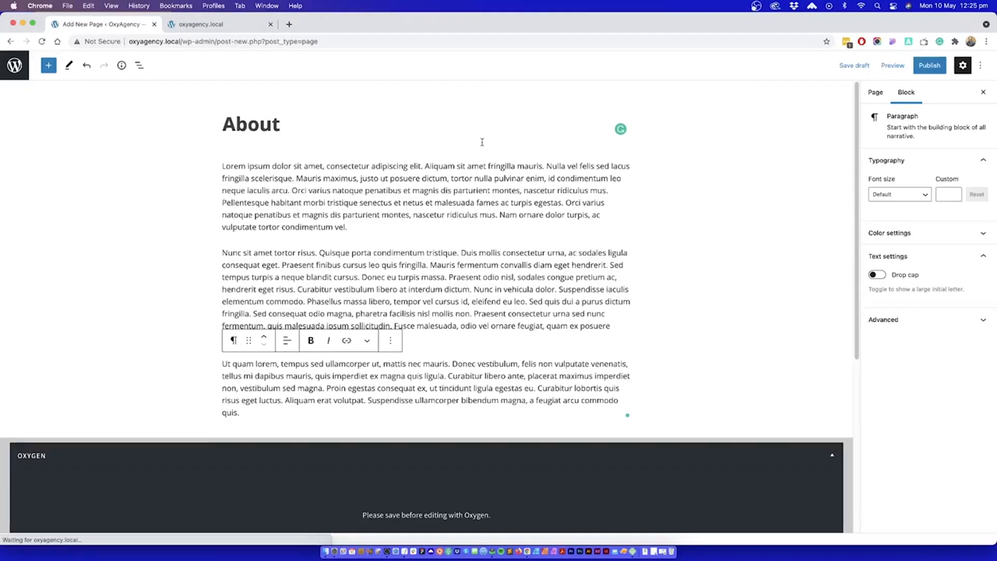
left_click(928, 66)
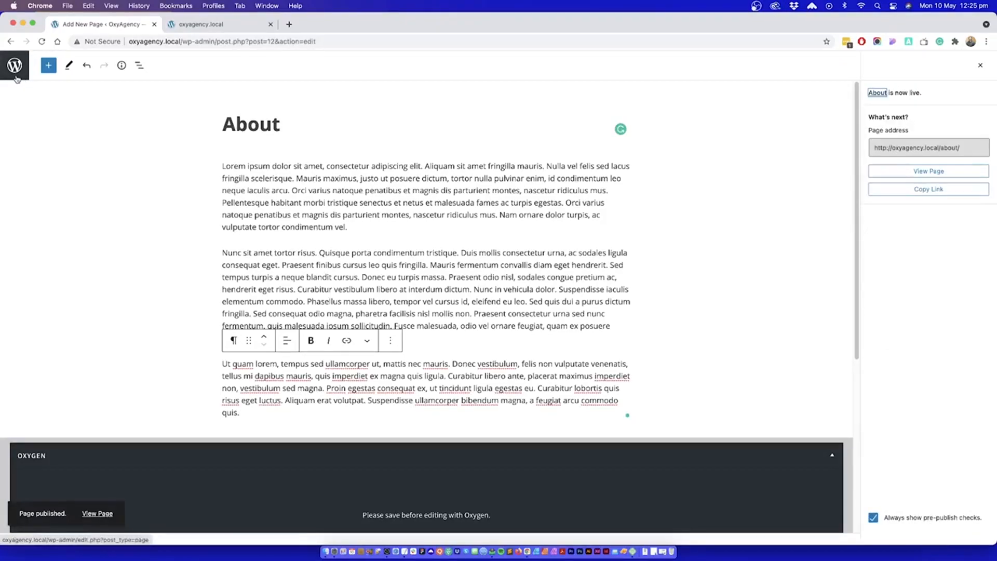
left_click(12, 77)
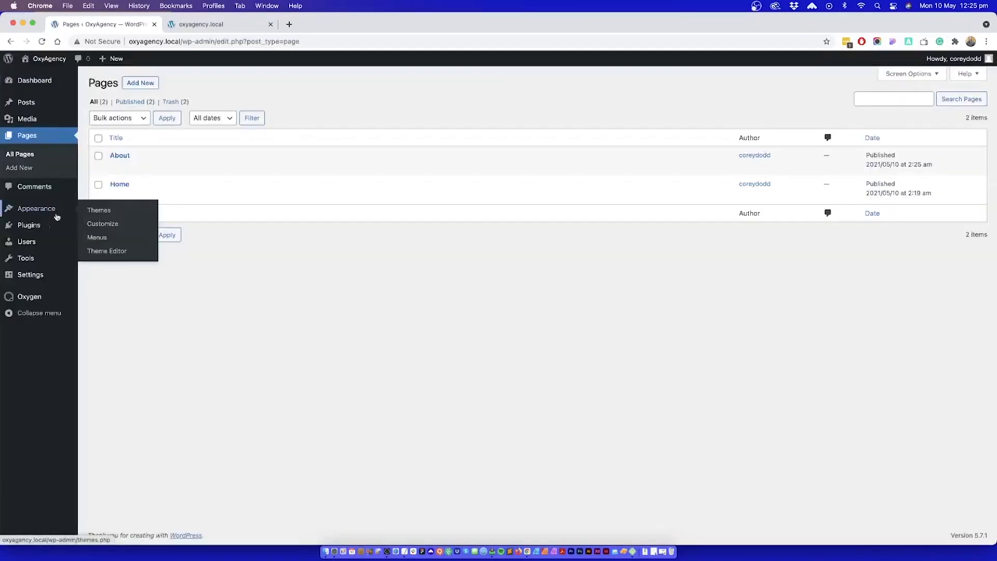
Step: Set the site tagline to "Custom Website Design" in the general settings
mouse_move(34, 275)
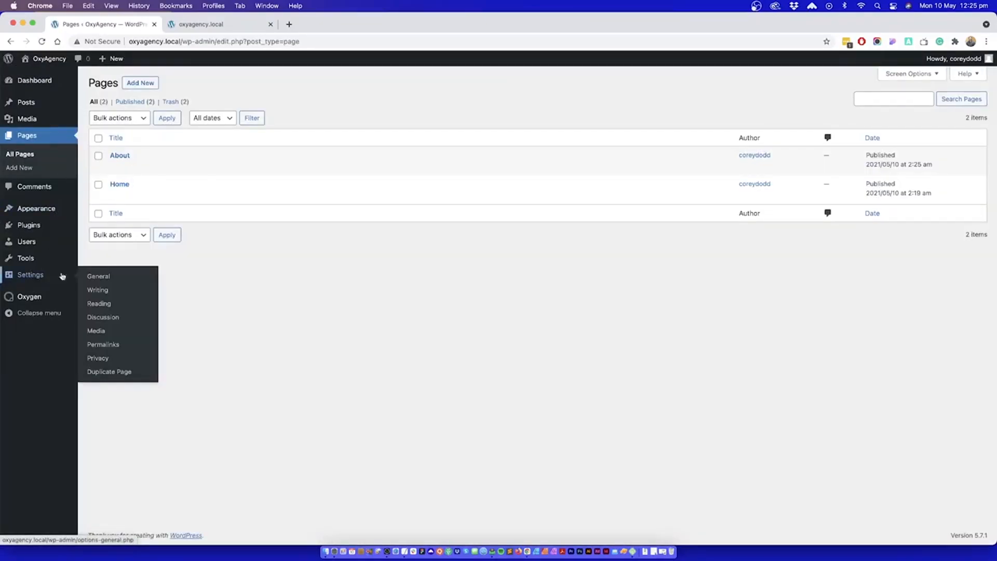
left_click(110, 279)
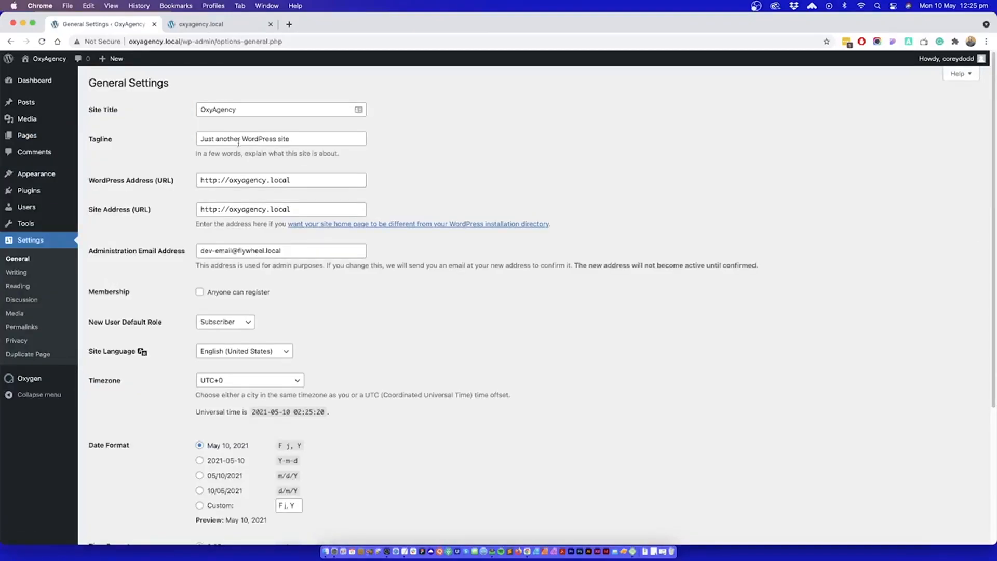
left_click_drag(290, 139, 198, 139)
type("Custom Website Design")
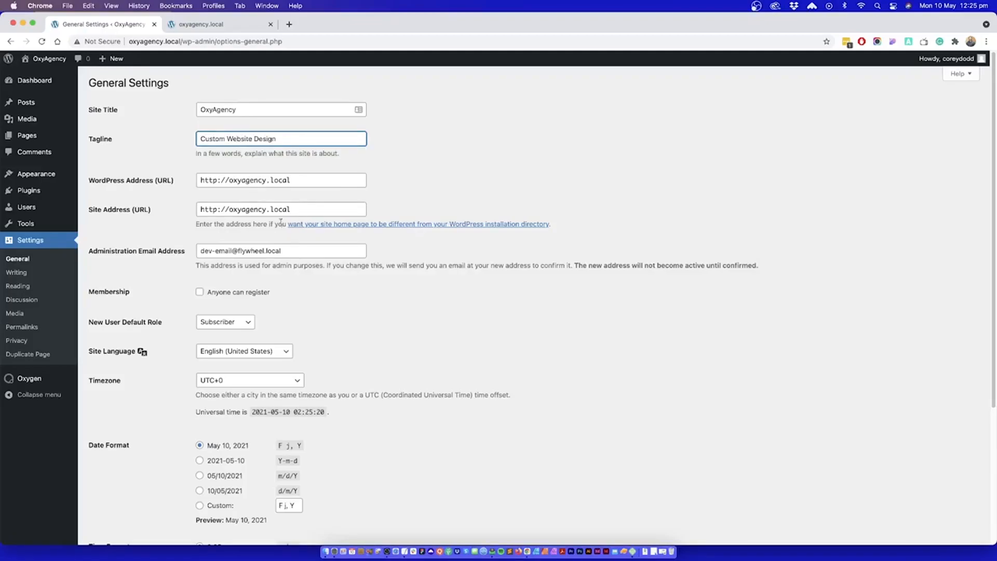
scroll(280, 222, "down", 5)
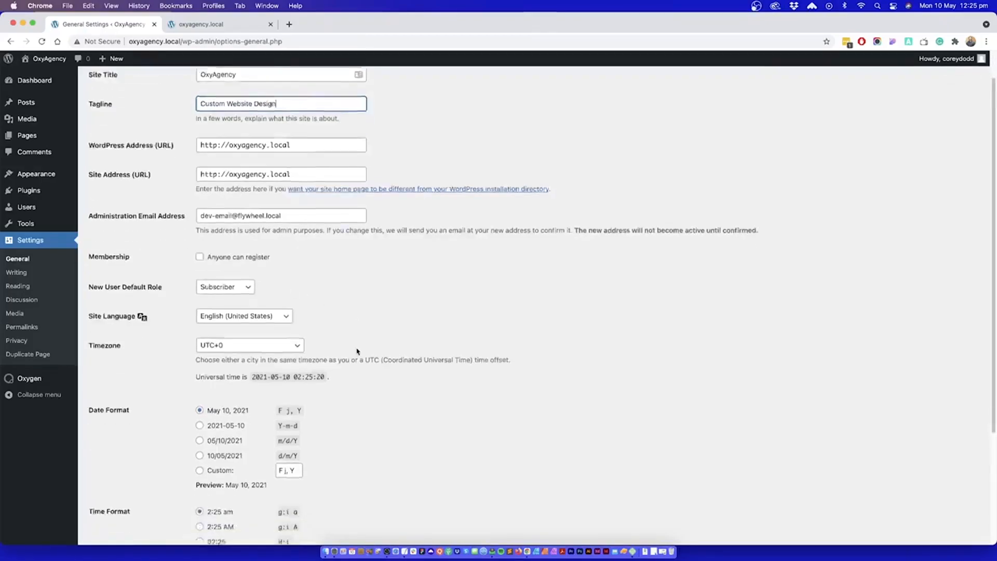
Step: Make the homepage display a static page, choose Home as the homepage and save the reading settings
left_click(19, 286)
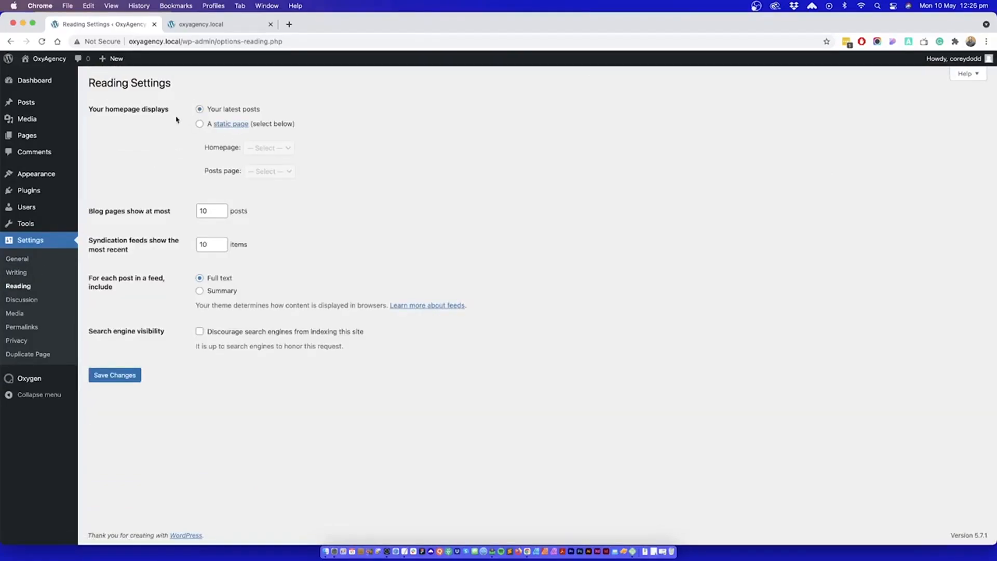
left_click(200, 125)
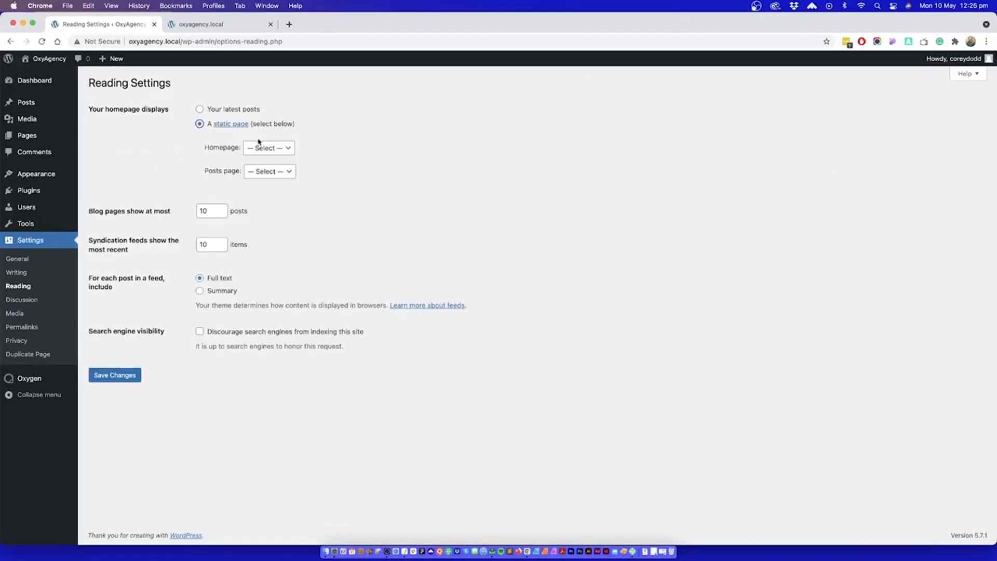
left_click(264, 148)
left_click(268, 172)
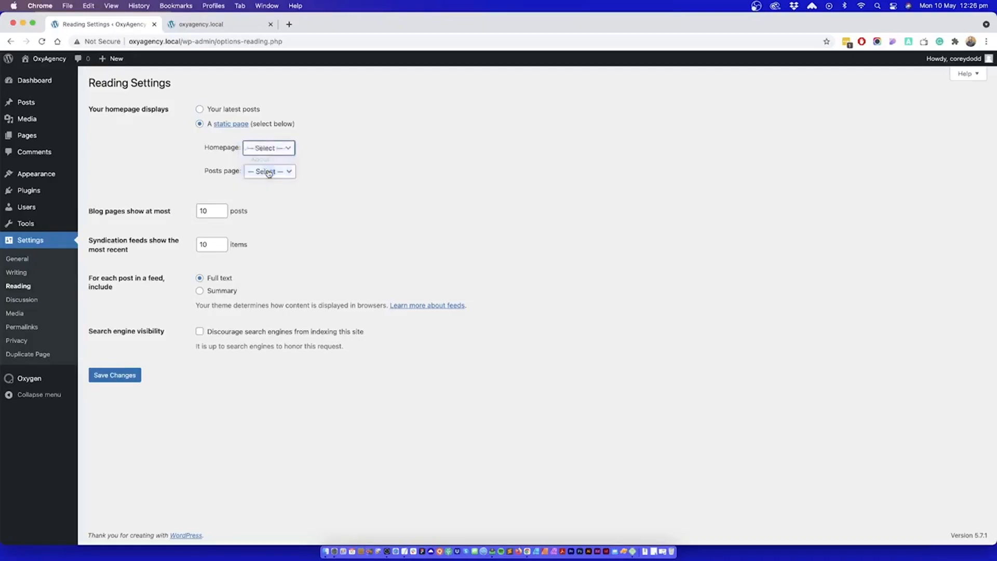
left_click(129, 378)
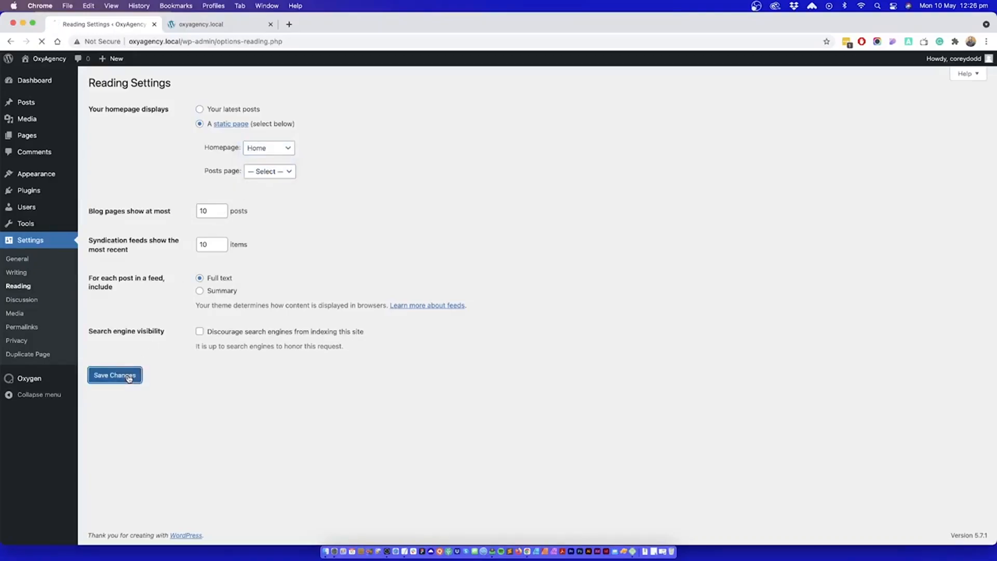
Step: Open the permalink settings to review the site's URL structure
left_click(20, 327)
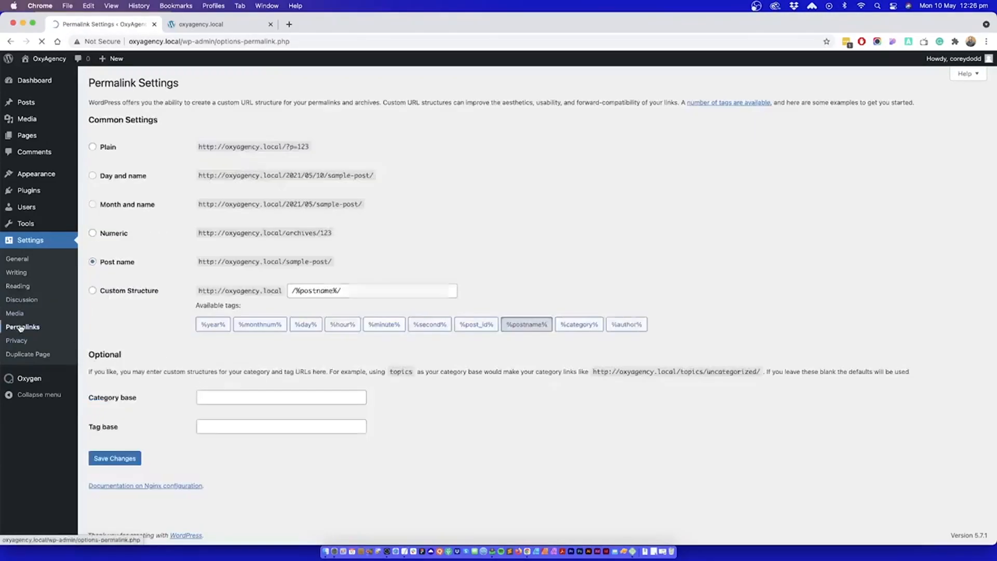